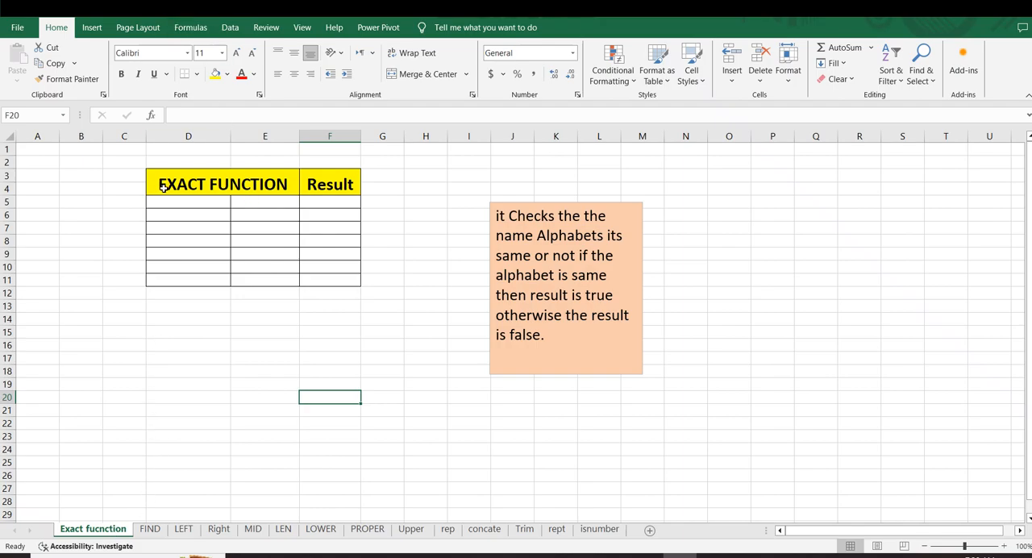
Remove the duplicated word "the" after "it Checks" in the explanatory text box
{"action": "left_click", "coordinate": [420, 255]}
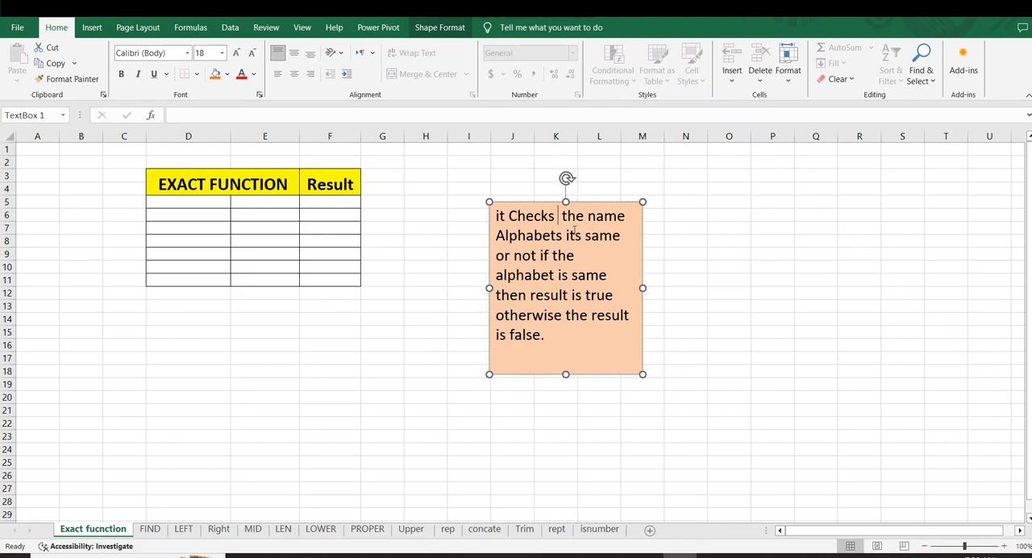
{"action": "left_click", "coordinate": [570, 238]}
{"action": "left_click", "coordinate": [572, 275]}
{"action": "left_click", "coordinate": [427, 345]}
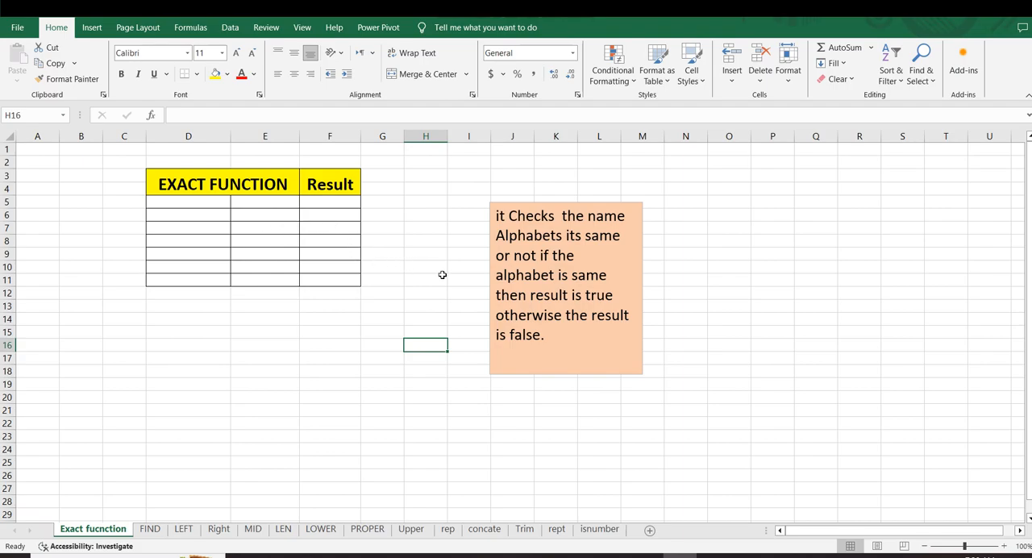
{"action": "left_click", "coordinate": [321, 343]}
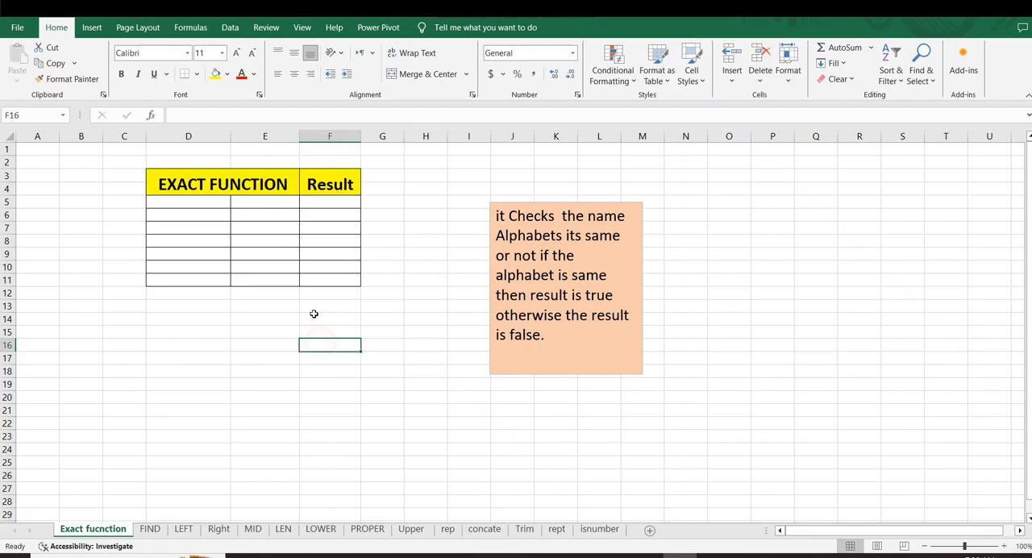
Enter the same capitalized first name in cells D5 and E5
{"action": "left_click", "coordinate": [171, 204]}
{"action": "type", "text": "Ahmad"}
{"action": "key", "text": "Return"}
{"action": "left_click", "coordinate": [247, 201]}
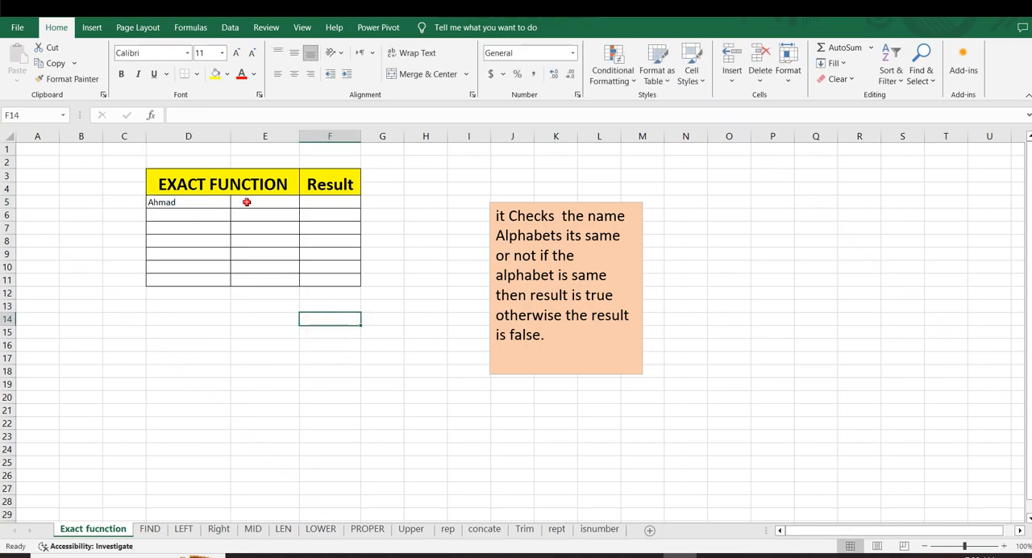
{"action": "type", "text": "Ahm"}
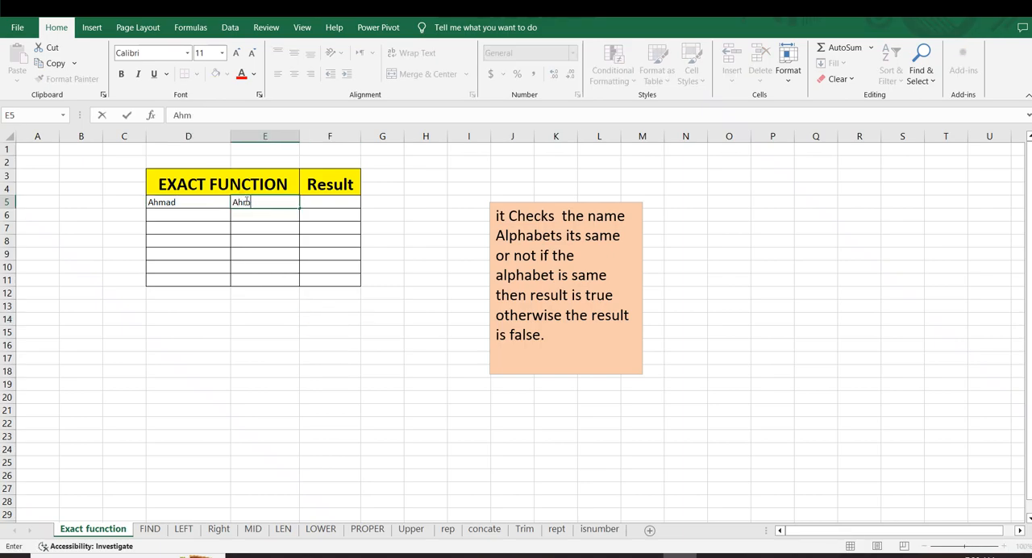
{"action": "type", "text": "nmad"}
{"action": "left_click", "coordinate": [365, 282]}
Enter the formula =EXACT(D5,E5) in F5 to compare the two names in row 5
{"action": "left_click", "coordinate": [330, 205]}
{"action": "type", "text": "=exa"}
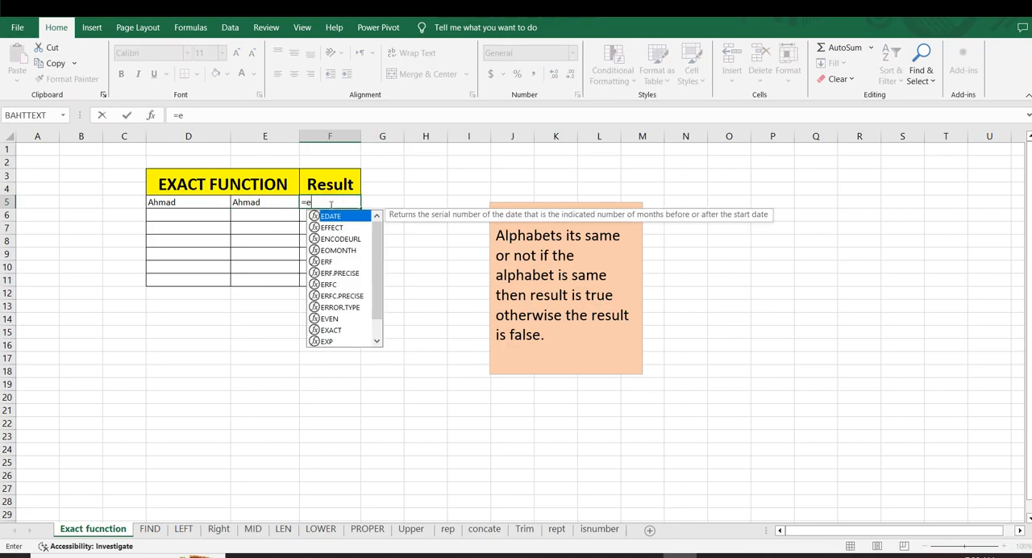
{"action": "key", "text": "Tab"}
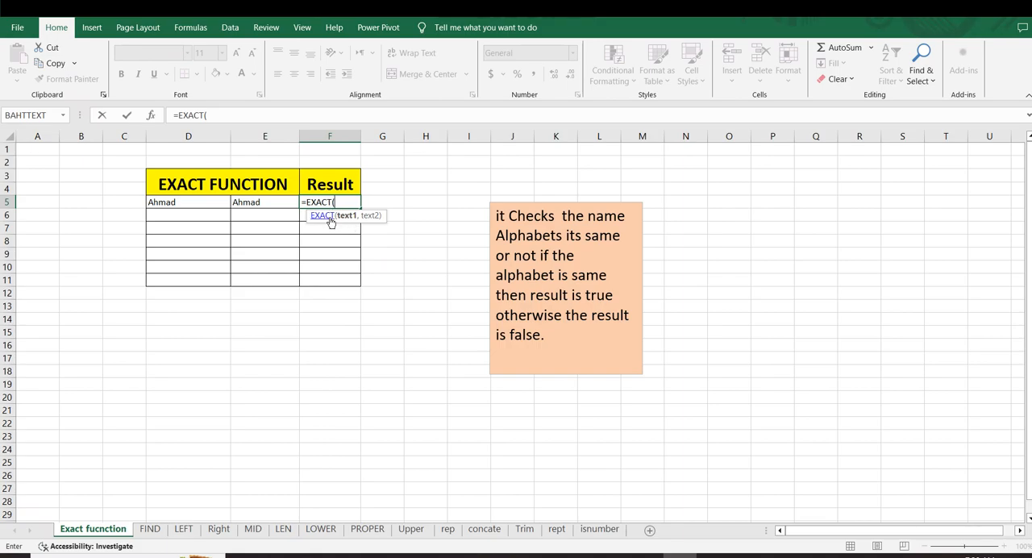
{"action": "left_click", "coordinate": [152, 204]}
{"action": "type", "text": ","}
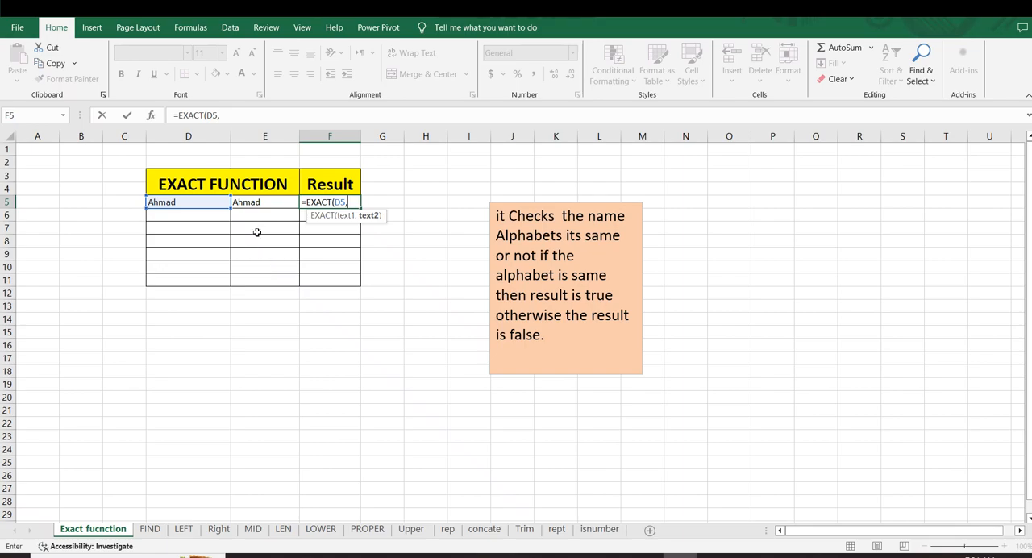
{"action": "left_click", "coordinate": [255, 200]}
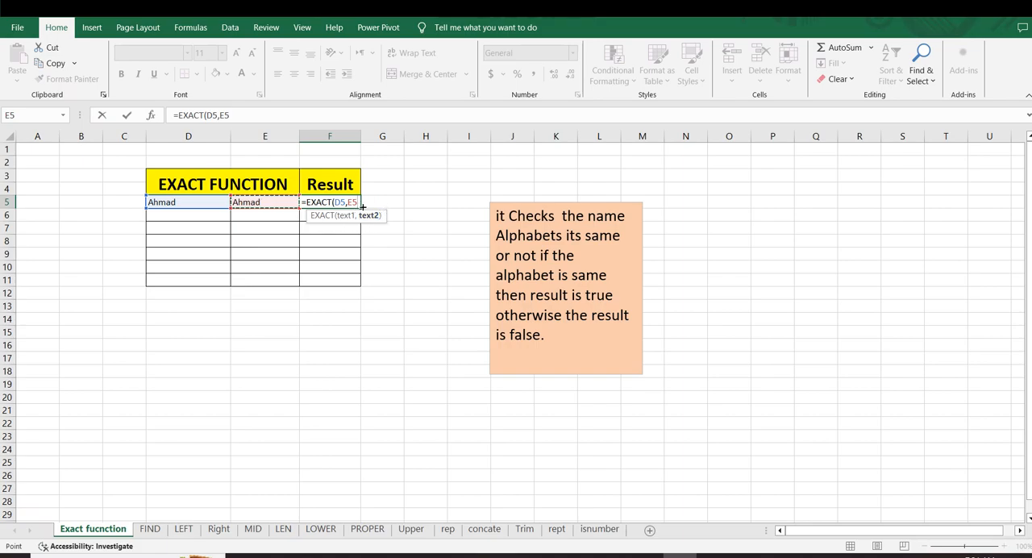
{"action": "type", "text": ")"}
{"action": "key", "text": "Return"}
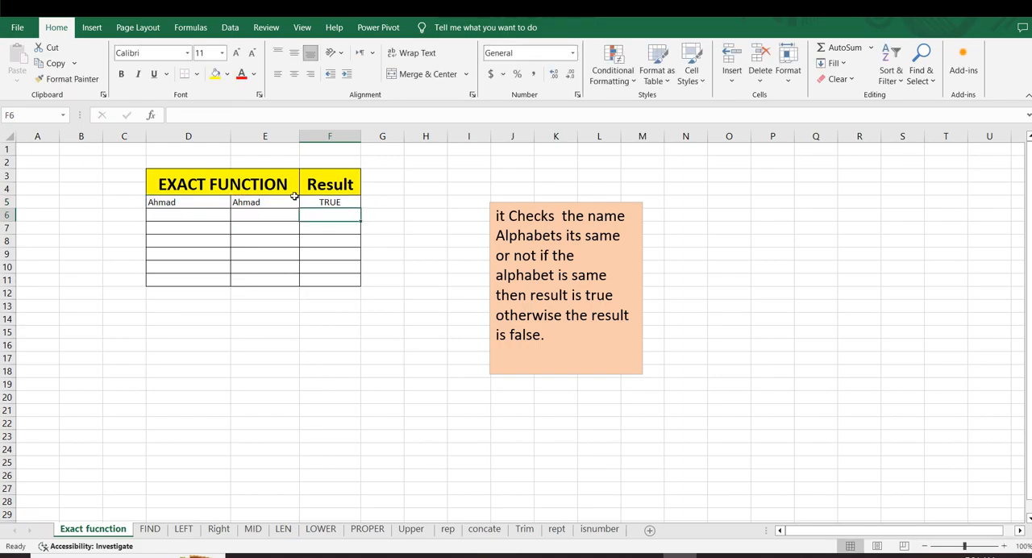
{"action": "left_click", "coordinate": [321, 203]}
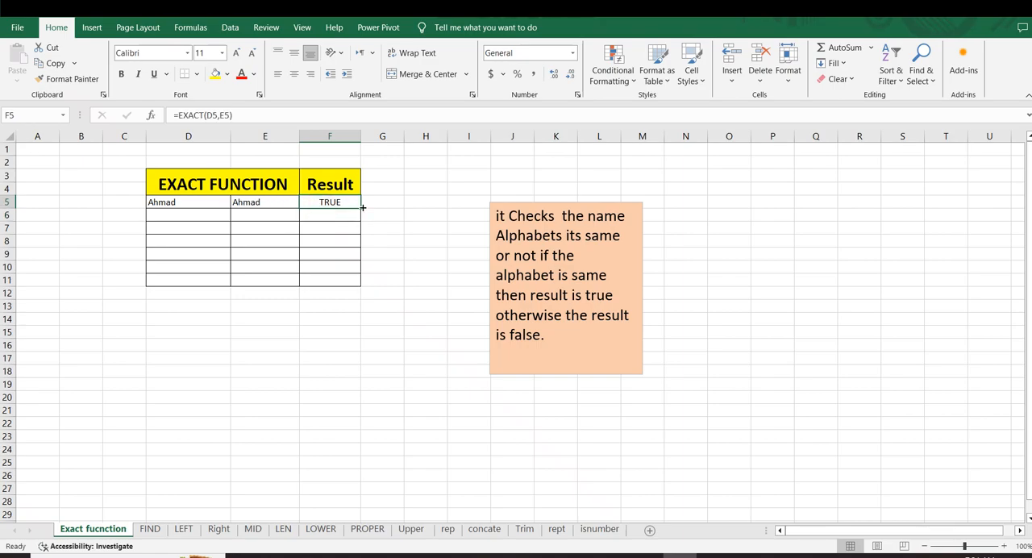
Enter a second first name, spelled and capitalized identically, in cells D6 and E6
{"action": "left_click", "coordinate": [171, 202]}
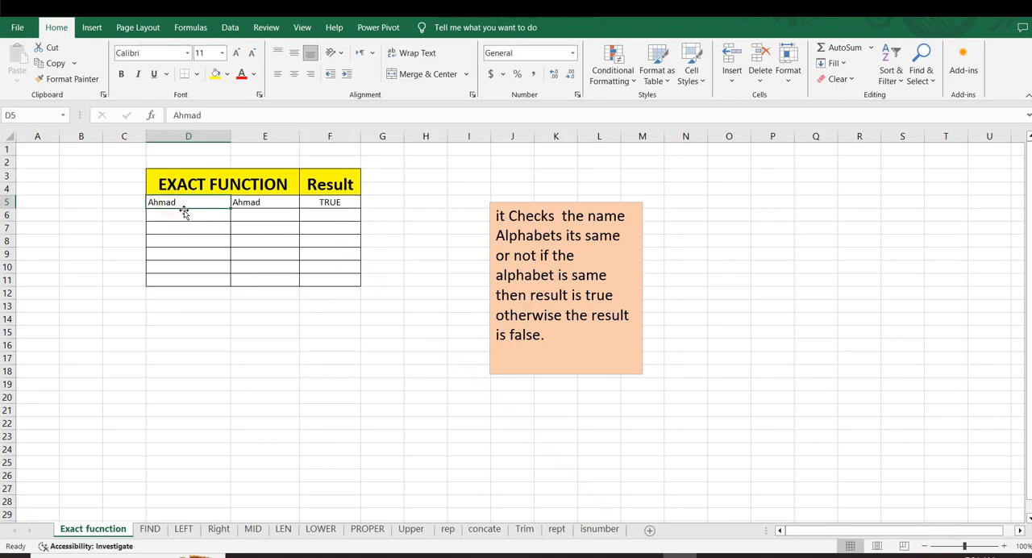
{"action": "left_click", "coordinate": [188, 215]}
{"action": "type", "text": "Abba"}
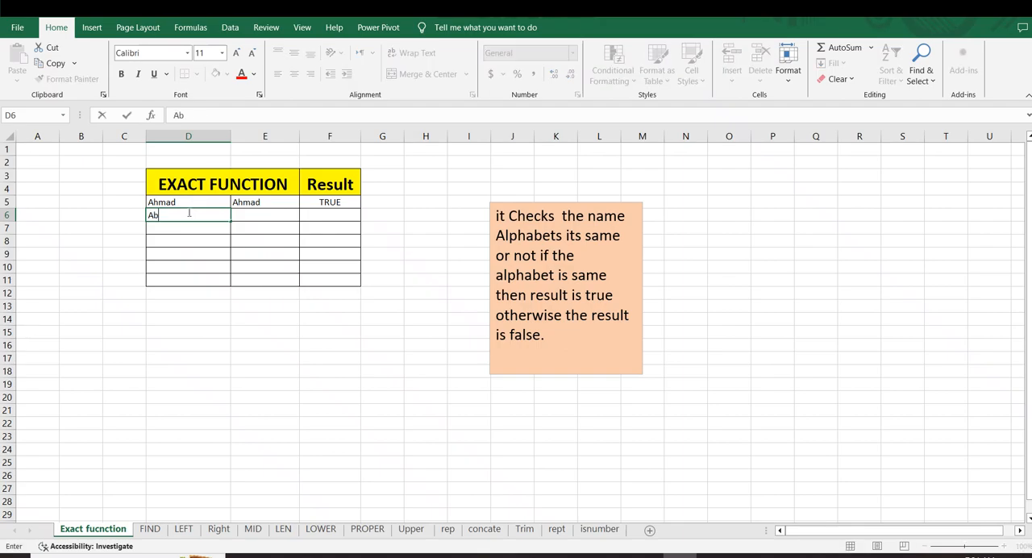
{"action": "left_click", "coordinate": [239, 213]}
{"action": "type", "text": "Abbas"}
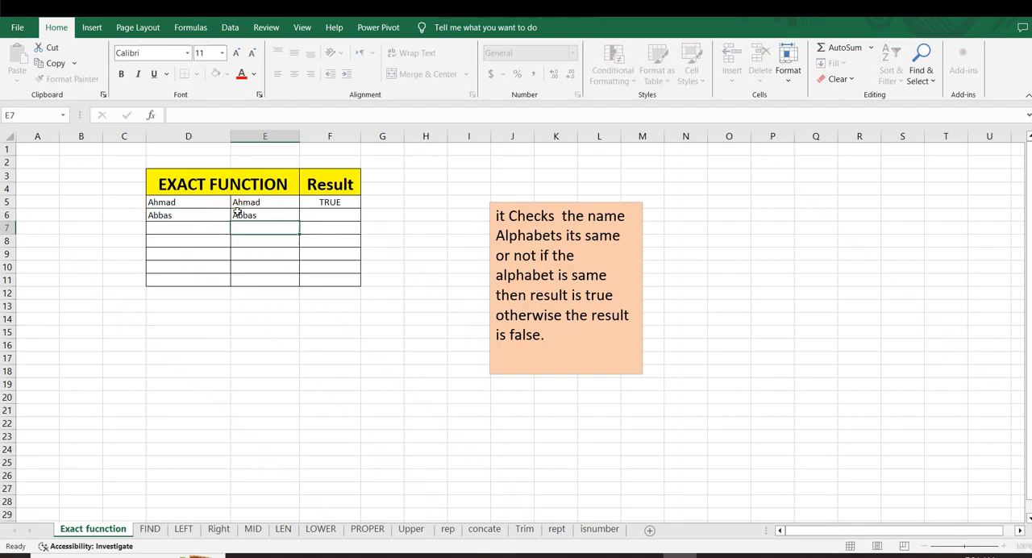
{"action": "key", "text": "Return"}
Fill the EXACT formula from F5 down to F6
{"action": "left_click", "coordinate": [332, 201]}
{"action": "left_click_drag", "start_coordinate": [361, 206], "coordinate": [361, 222]}
{"action": "left_click", "coordinate": [313, 227]}
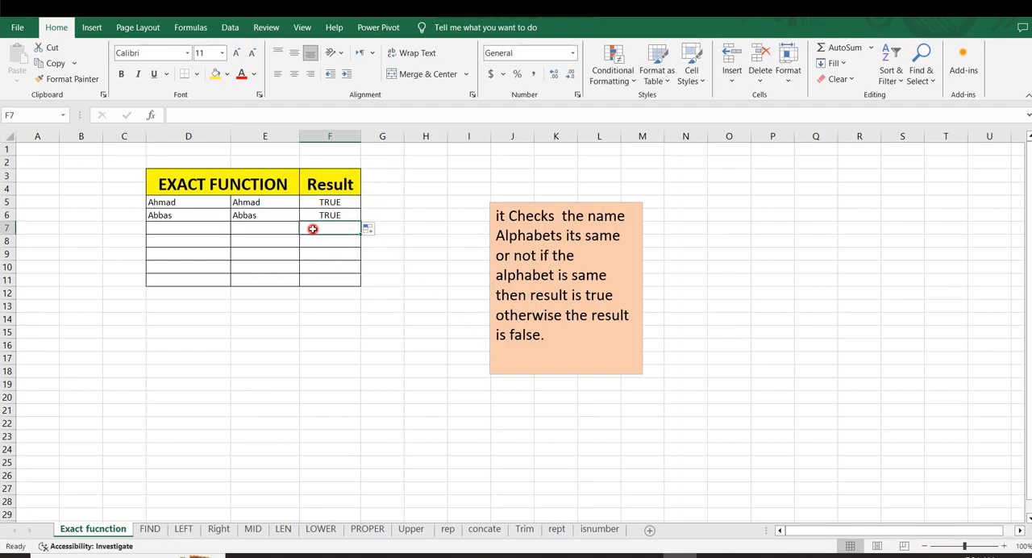
Change the initial letter of the name in D6 to a lowercase "a"
{"action": "double_click", "coordinate": [159, 215]}
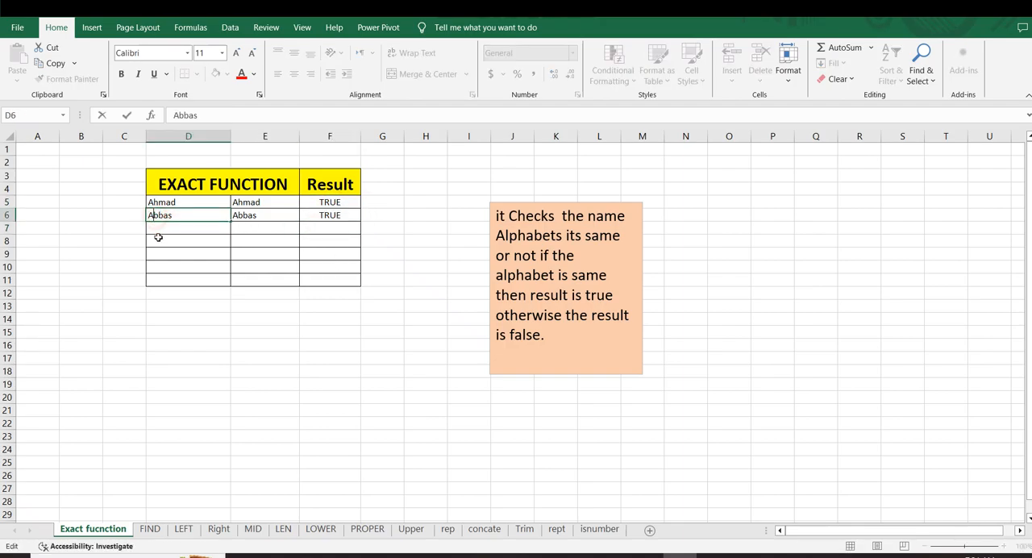
{"action": "key", "text": "BackSpace"}
{"action": "type", "text": "a"}
{"action": "key", "text": "Return"}
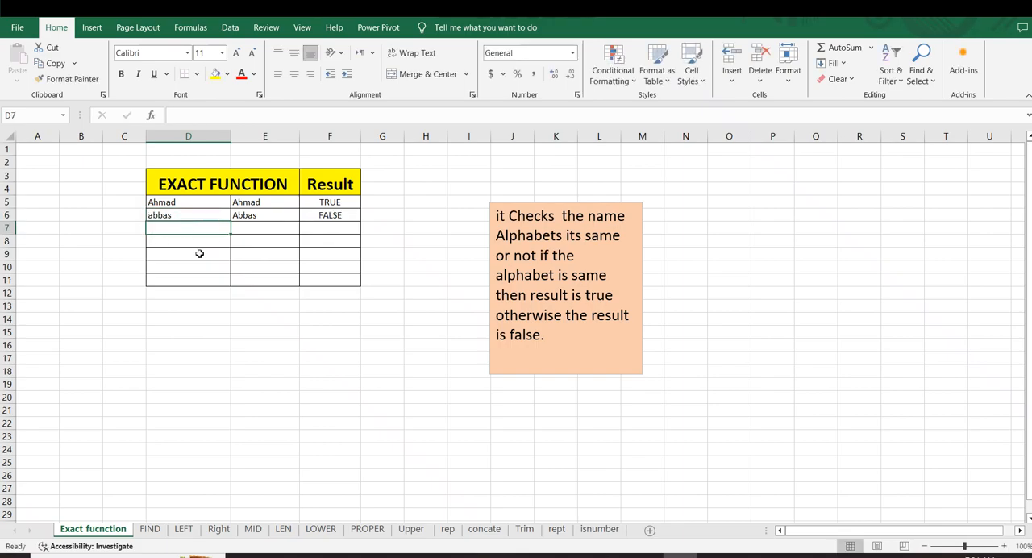
{"action": "left_click", "coordinate": [155, 216]}
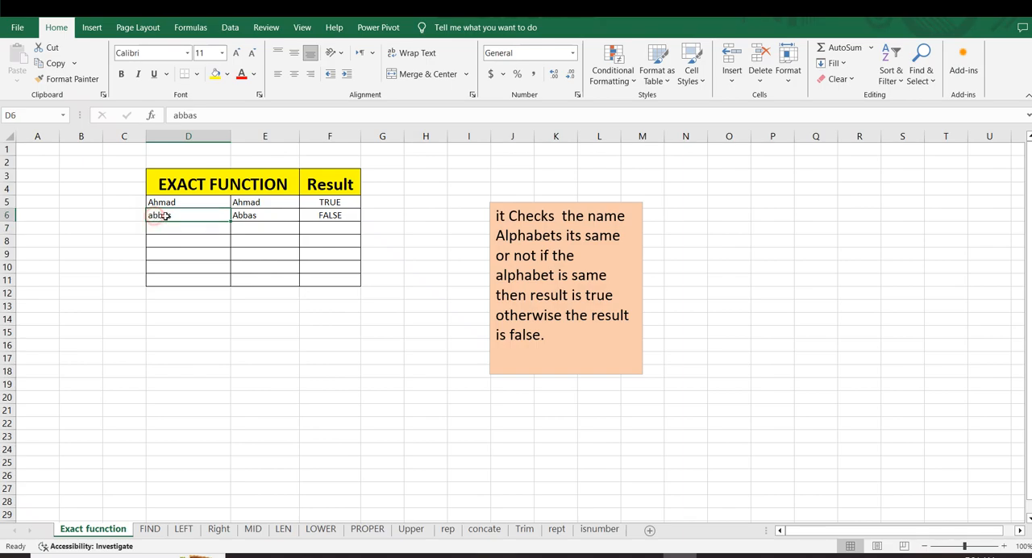
{"action": "left_click", "coordinate": [235, 215]}
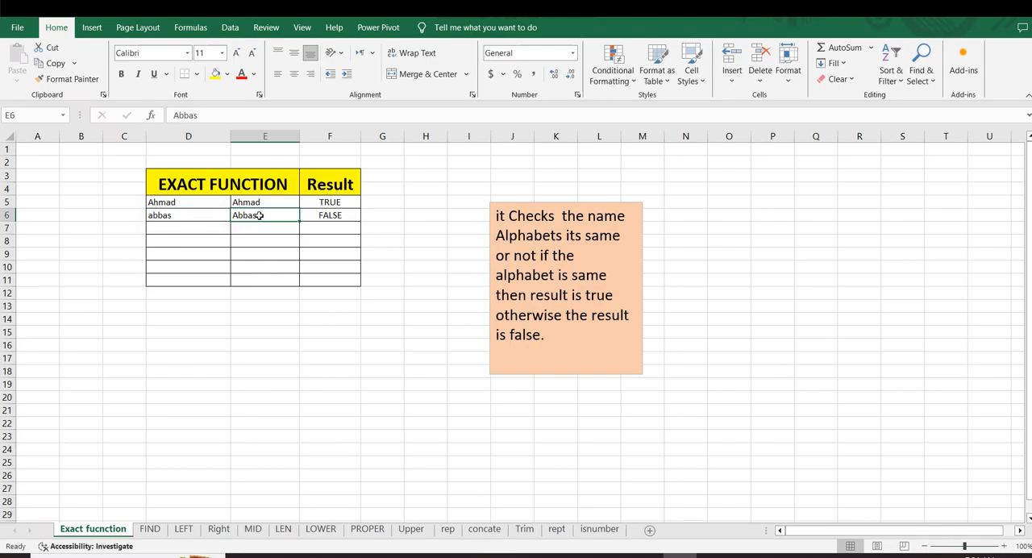
{"action": "left_click", "coordinate": [154, 215]}
{"action": "left_click", "coordinate": [322, 215]}
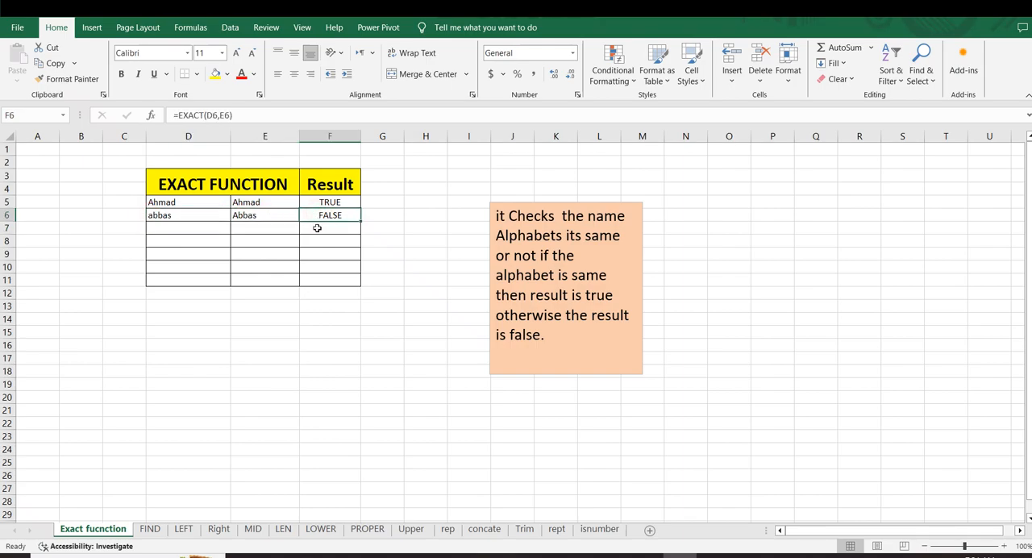
Enter a lowercase "a" in D7 and an uppercase "A" in E7
{"action": "left_click", "coordinate": [154, 230]}
{"action": "type", "text": "a"}
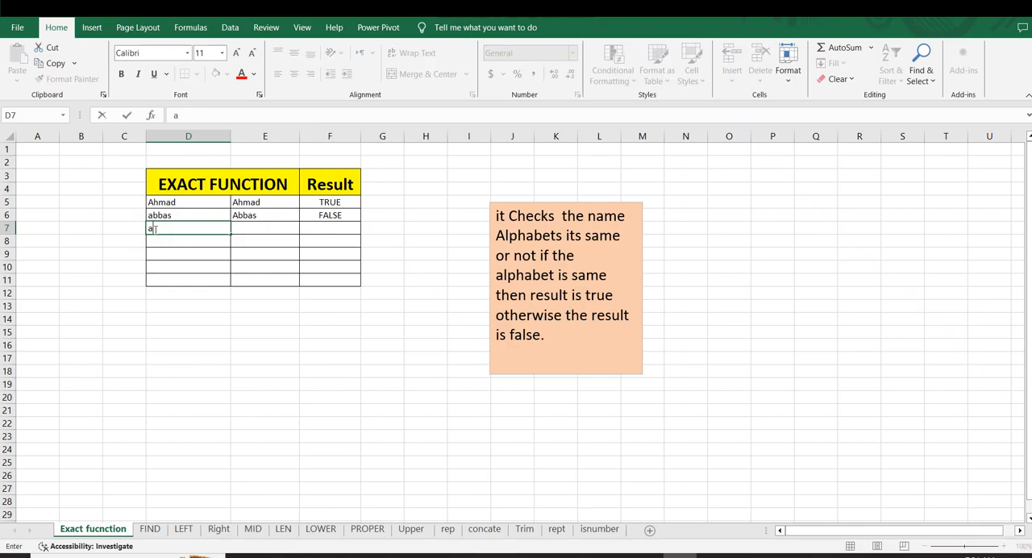
{"action": "key", "text": "Tab"}
{"action": "type", "text": "A"}
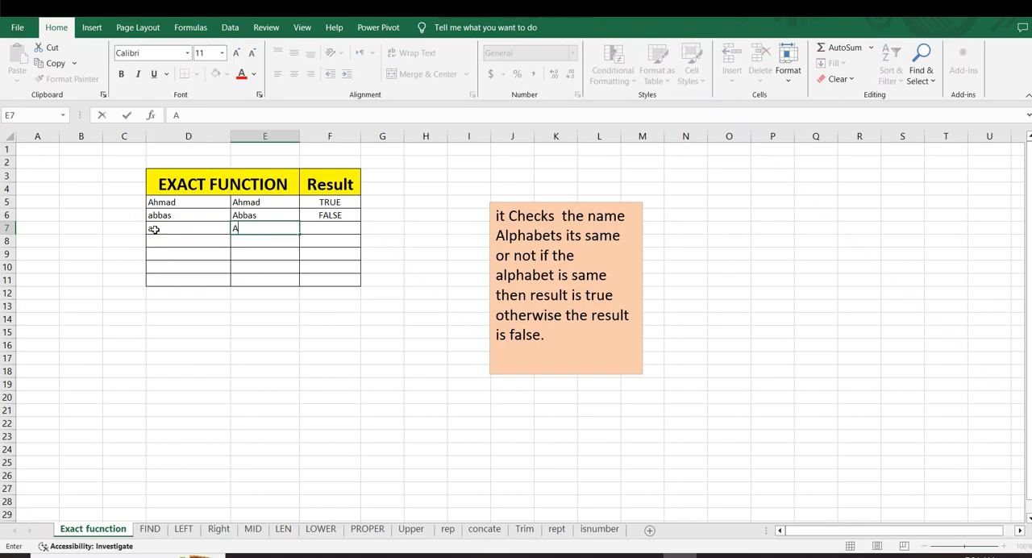
{"action": "key", "text": "Tab"}
Fill the EXACT formula from F6 down to F7
{"action": "left_click", "coordinate": [345, 213]}
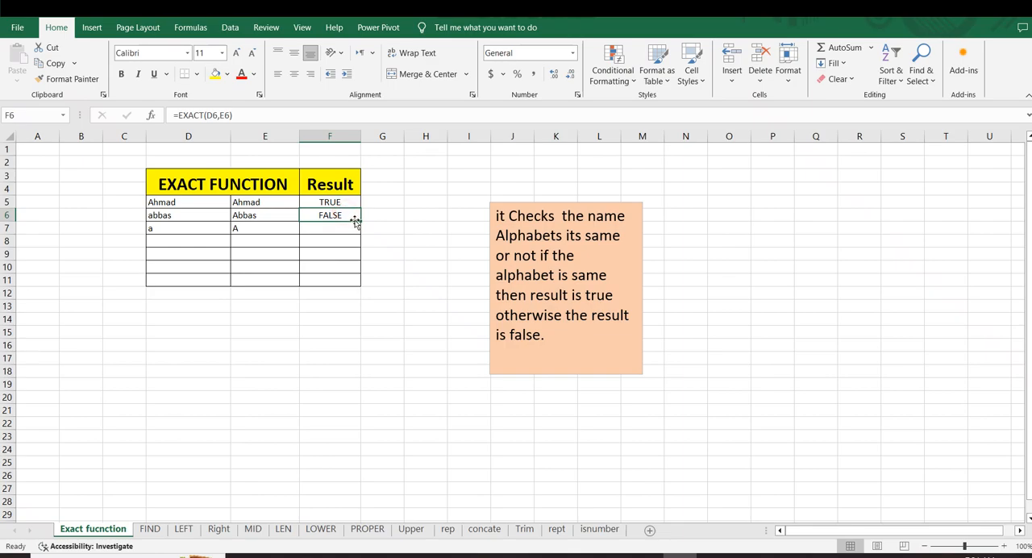
{"action": "left_click_drag", "start_coordinate": [360, 221], "coordinate": [361, 236]}
{"action": "left_click", "coordinate": [389, 238]}
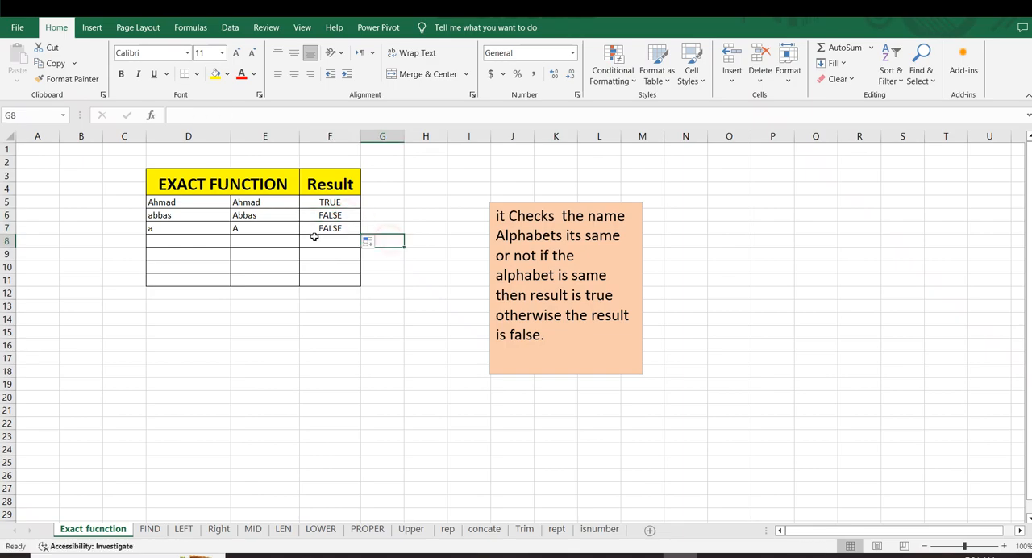
Compare the paired entries in columns D and E with their EXACT results in column F
{"action": "left_click", "coordinate": [171, 229]}
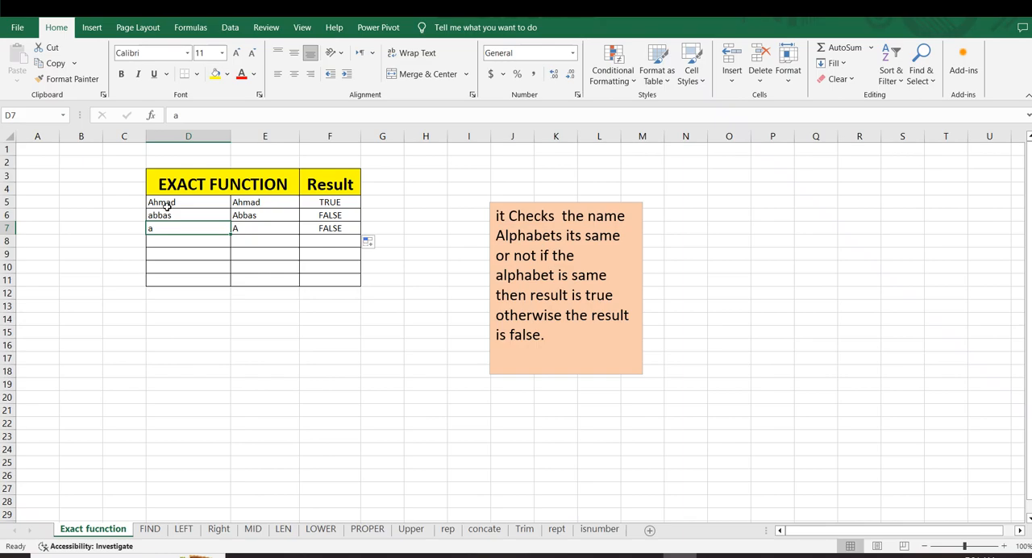
{"action": "left_click", "coordinate": [167, 206]}
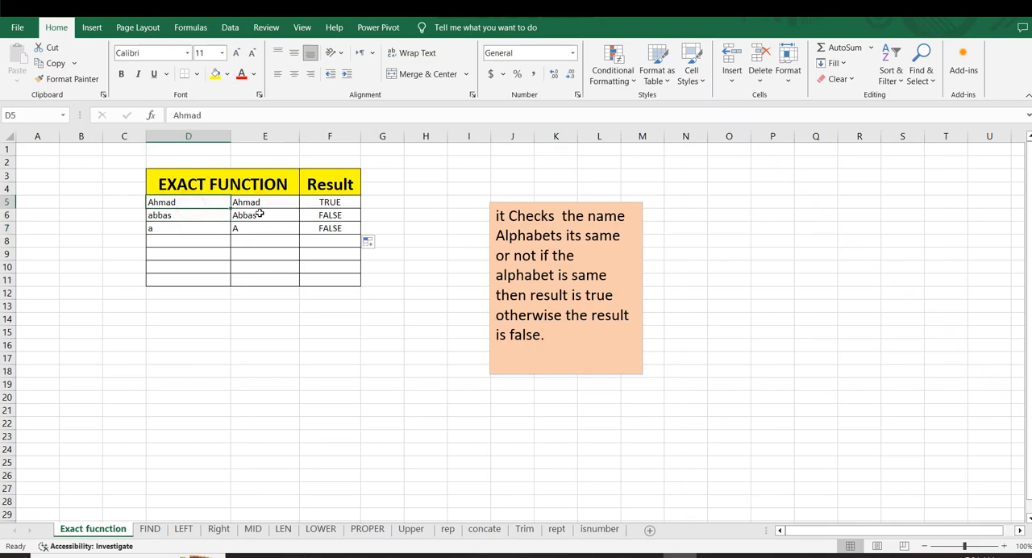
{"action": "left_click", "coordinate": [174, 215]}
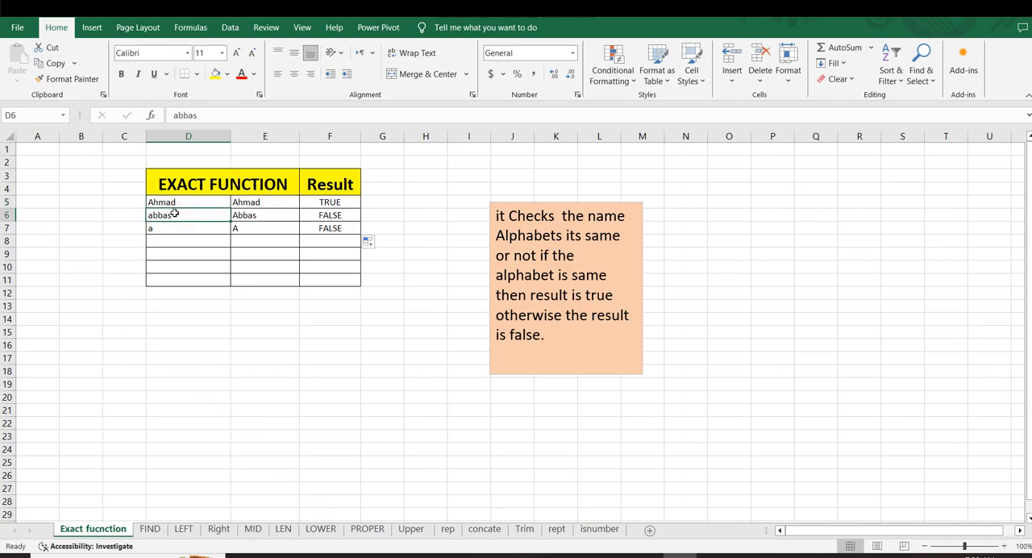
{"action": "left_click", "coordinate": [240, 212]}
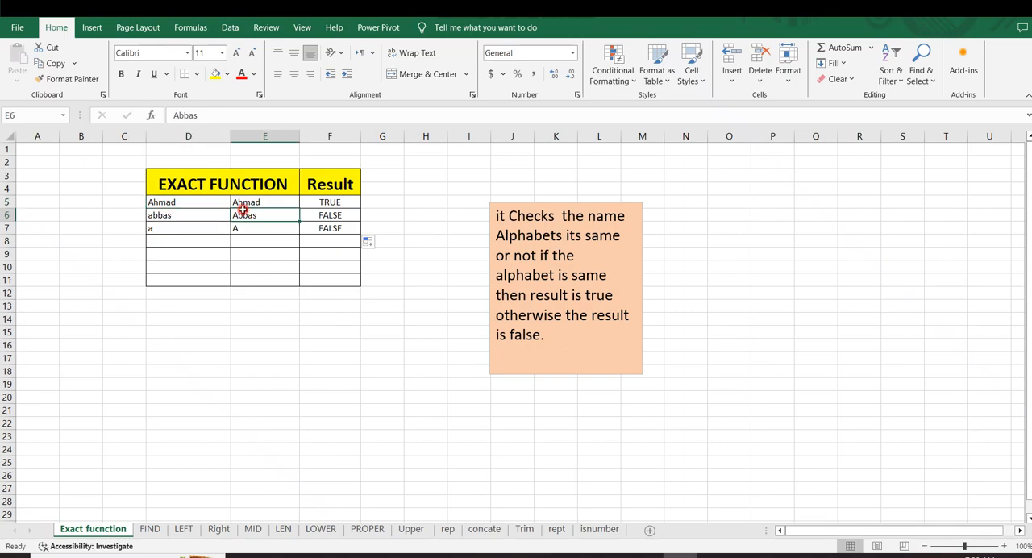
{"action": "left_click", "coordinate": [159, 204]}
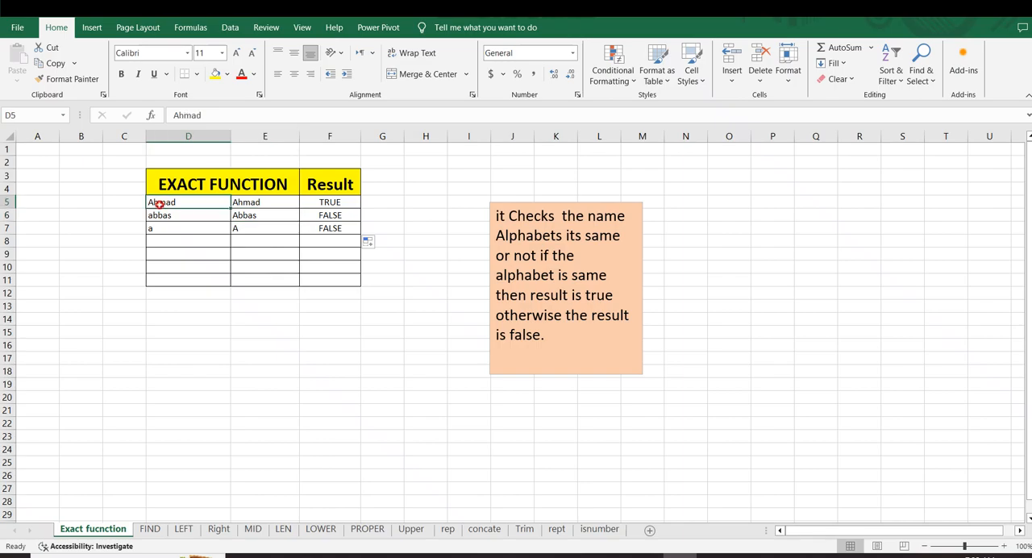
{"action": "left_click", "coordinate": [250, 205]}
{"action": "left_click", "coordinate": [188, 203]}
{"action": "left_click", "coordinate": [240, 205]}
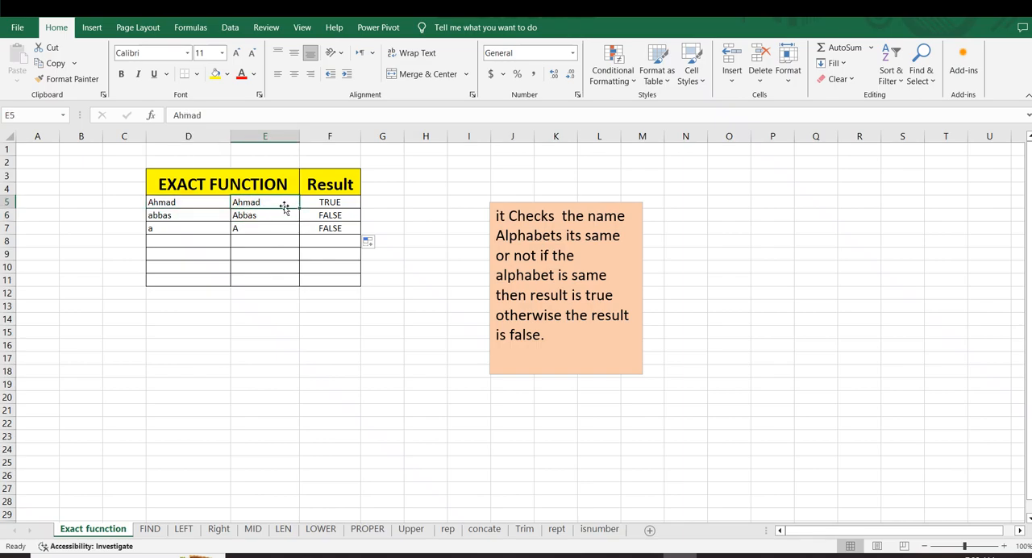
{"action": "left_click", "coordinate": [326, 206]}
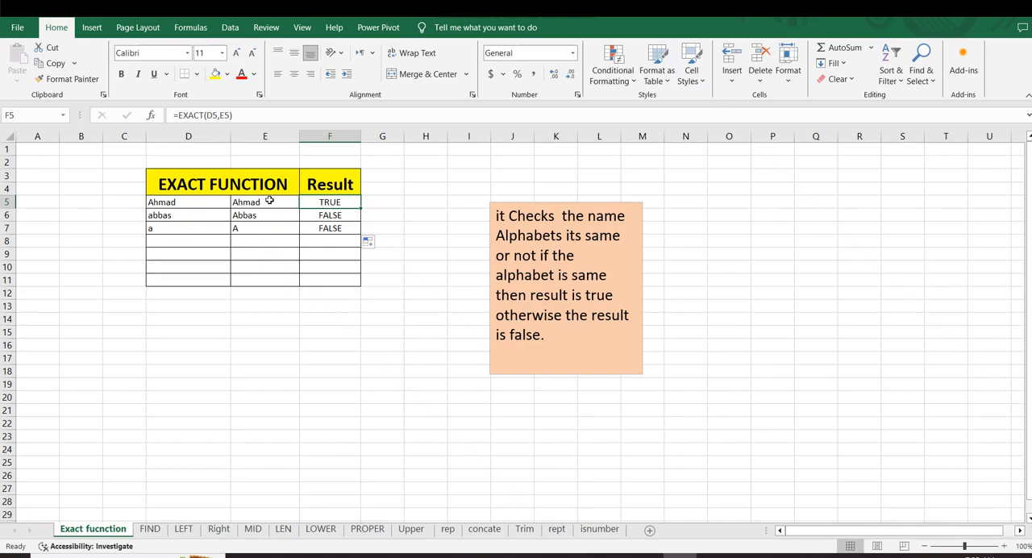
Add trailing space after the name in D5 to test how EXACT treats it
{"action": "double_click", "coordinate": [180, 202]}
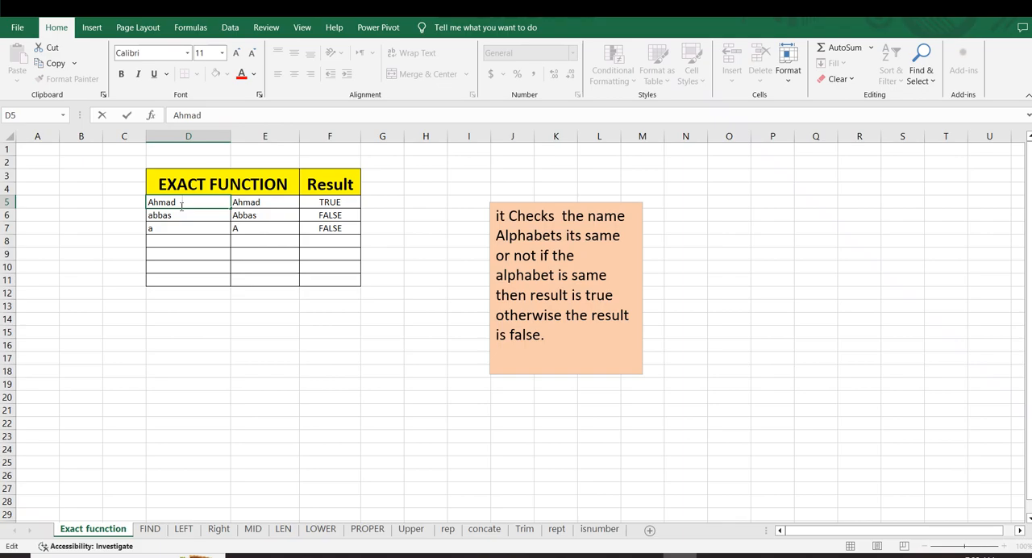
{"action": "key", "text": "Return"}
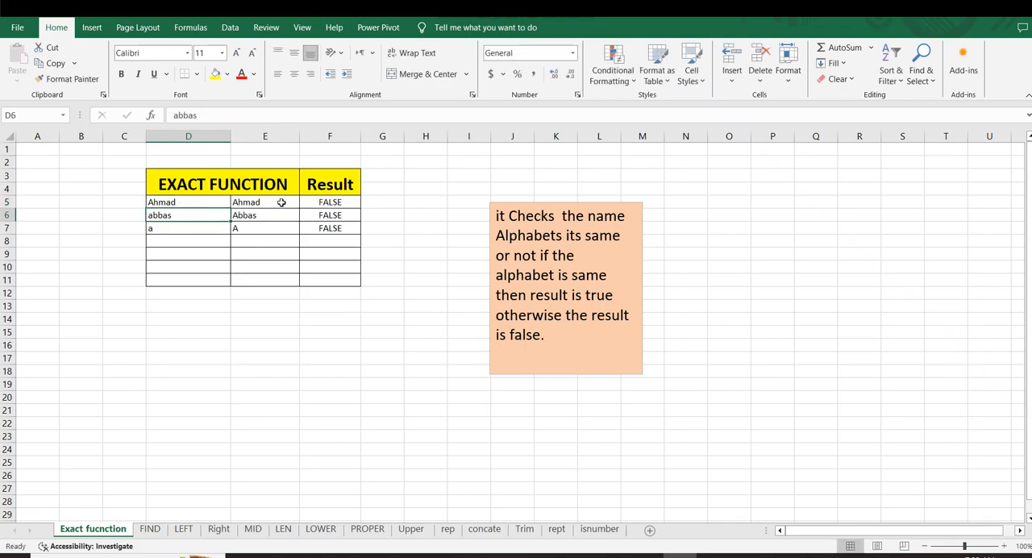
{"action": "left_click", "coordinate": [322, 203]}
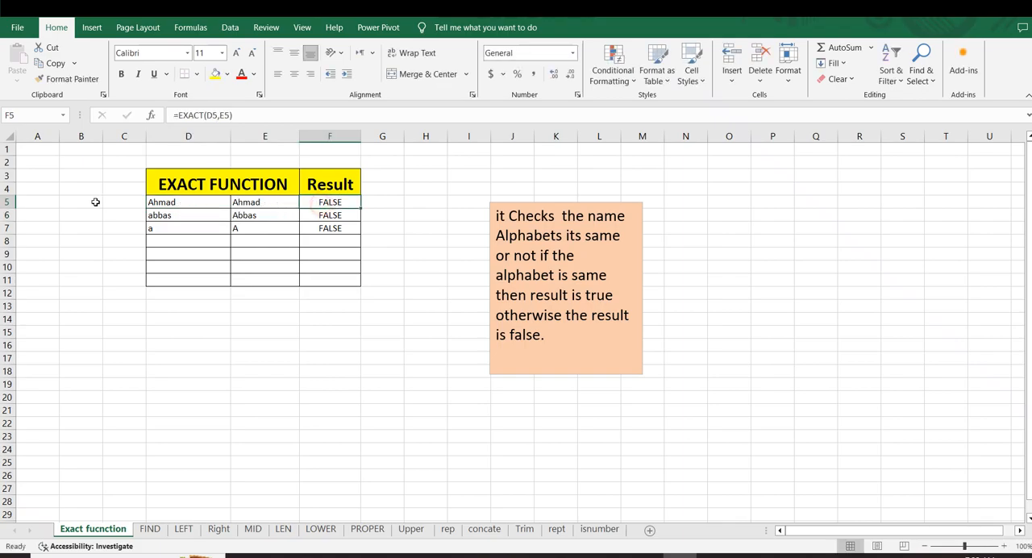
Remove the trailing spaces from the name in D5 and check its EXACT result in F5
{"action": "double_click", "coordinate": [187, 203]}
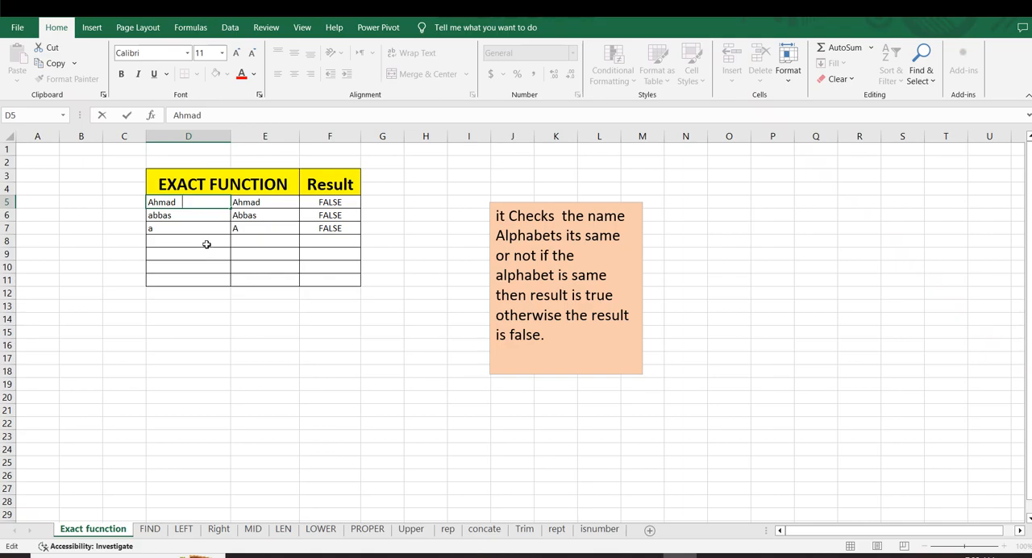
{"action": "key", "text": "Return"}
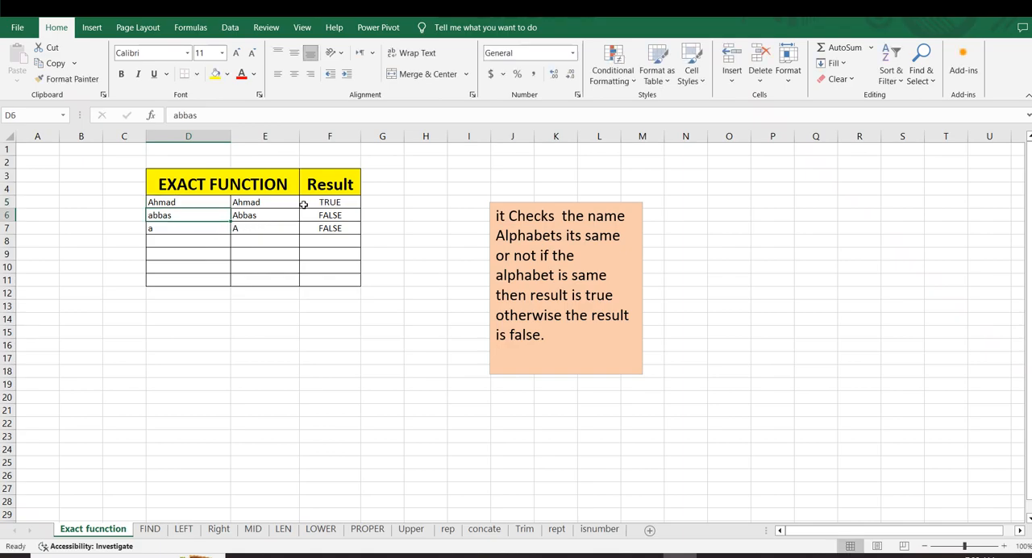
{"action": "left_click", "coordinate": [320, 203]}
Enter a lowercase "x" in D8 and an uppercase "X" in E8
{"action": "left_click", "coordinate": [166, 249]}
{"action": "left_click", "coordinate": [166, 241]}
{"action": "type", "text": "x"}
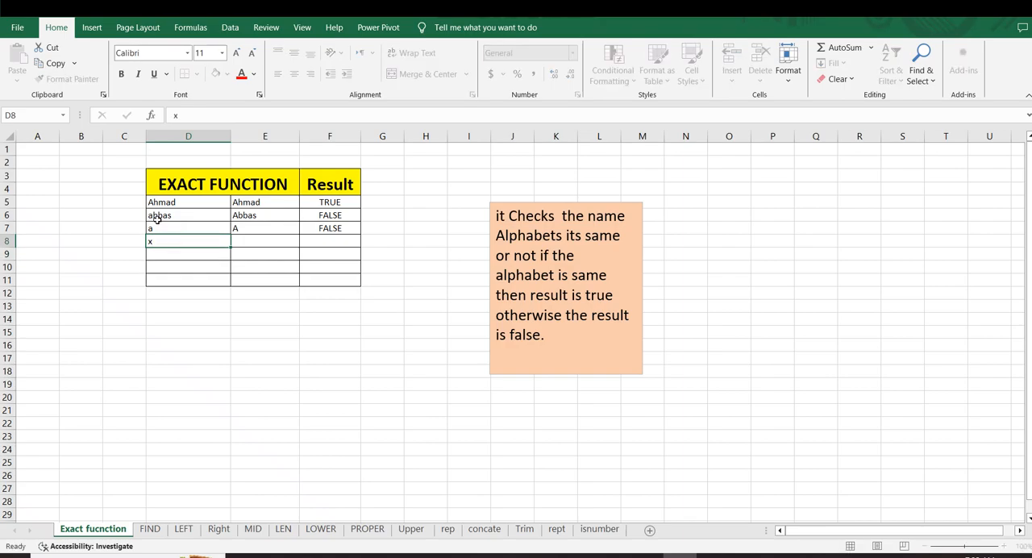
{"action": "key", "text": "Tab"}
{"action": "type", "text": "X"}
{"action": "key", "text": "Return"}
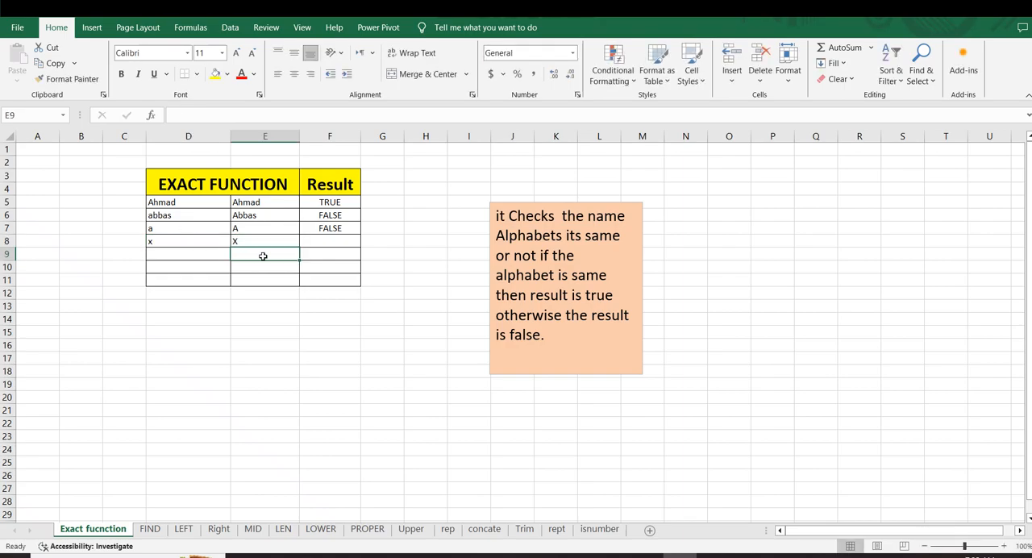
Fill the EXACT formula from F7 down to F11 and look over the results for the empty rows
{"action": "left_click", "coordinate": [347, 233]}
{"action": "left_click_drag", "start_coordinate": [361, 235], "coordinate": [361, 284]}
{"action": "left_click", "coordinate": [335, 329]}
{"action": "left_click", "coordinate": [275, 257]}
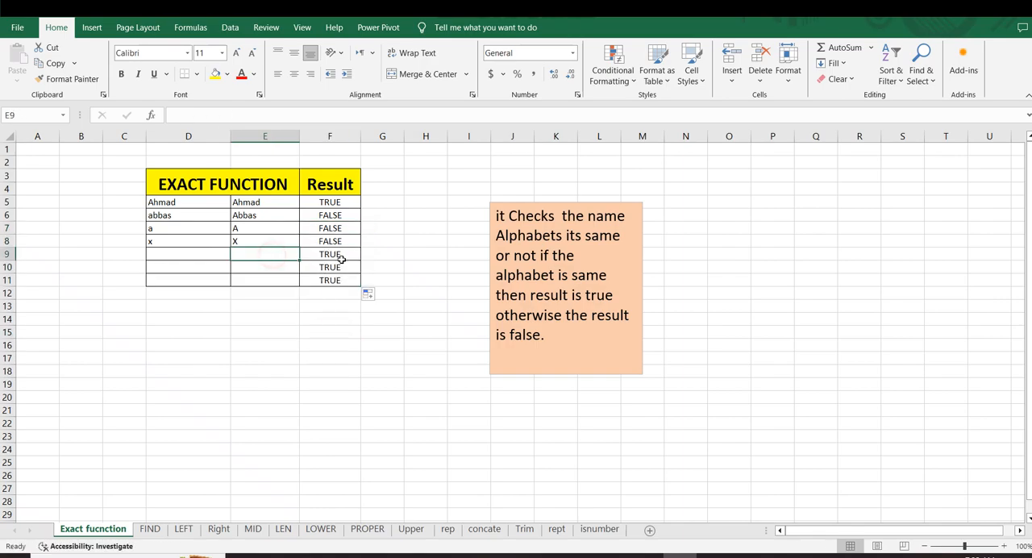
{"action": "left_click", "coordinate": [342, 239]}
{"action": "left_click_drag", "start_coordinate": [322, 253], "coordinate": [319, 276]}
{"action": "left_click", "coordinate": [220, 254]}
{"action": "left_click", "coordinate": [287, 319]}
Enter a lowercase "b" in both D9 and E9
{"action": "left_click", "coordinate": [174, 253]}
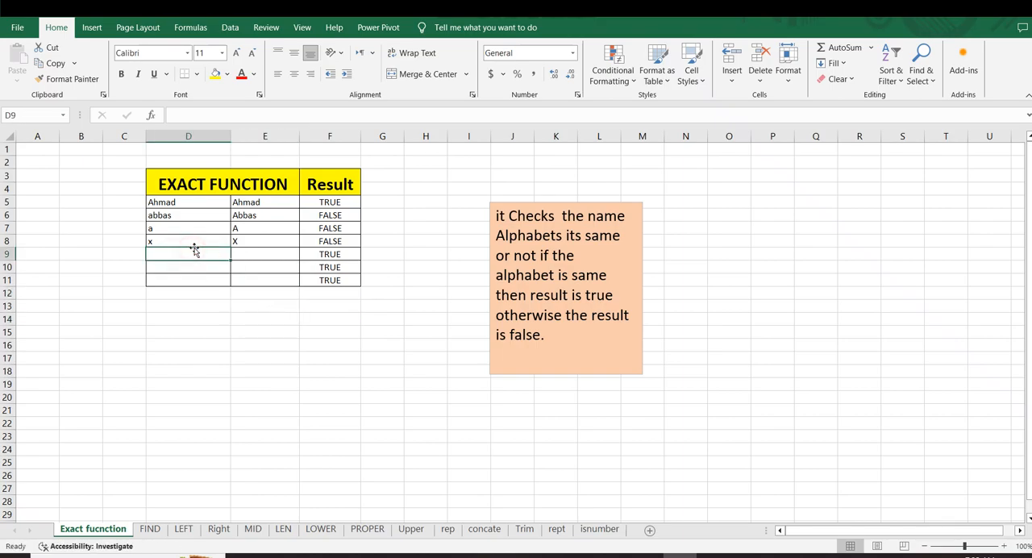
{"action": "type", "text": "b"}
{"action": "key", "text": "Tab"}
{"action": "type", "text": "b"}
{"action": "key", "text": "Return"}
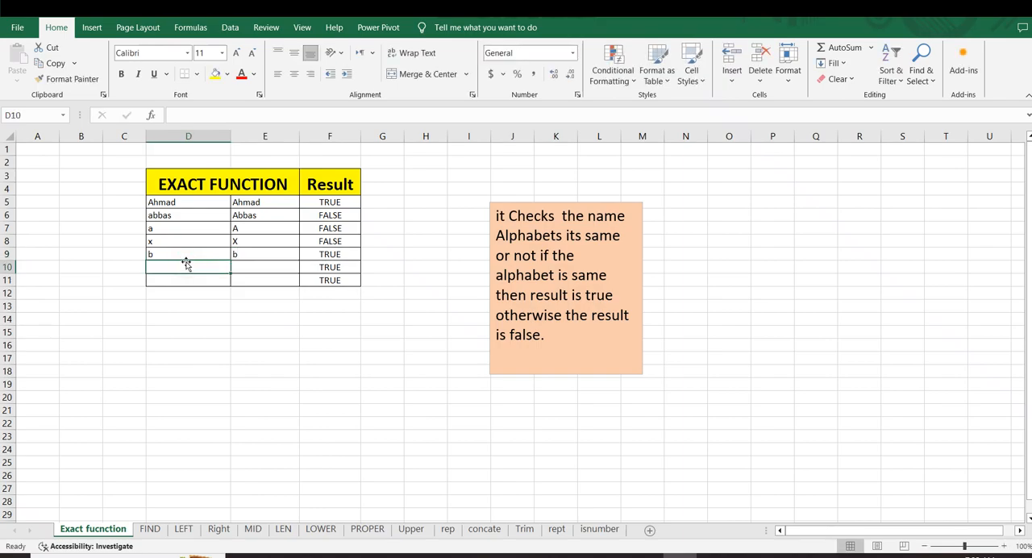
{"action": "type", "text": "E"}
{"action": "key", "text": "Tab"}
{"action": "key", "text": "Tab"}
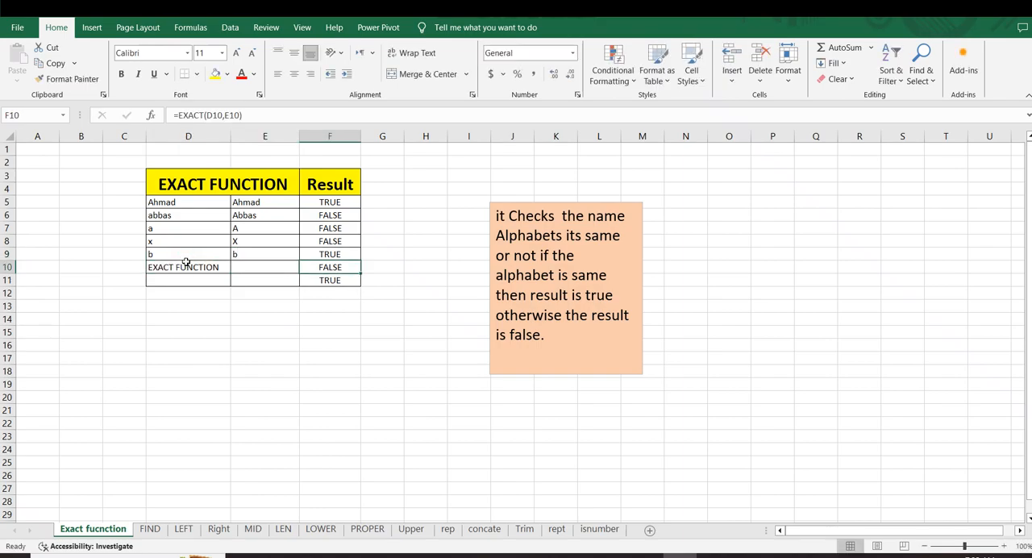
{"action": "left_click", "coordinate": [186, 265]}
{"action": "key", "text": "BackSpace"}
{"action": "left_click", "coordinate": [195, 305]}
{"action": "left_click", "coordinate": [179, 270]}
{"action": "type", "text": "EXACT FUNCTION"}
{"action": "key", "text": "Tab"}
{"action": "type", "text": "r"}
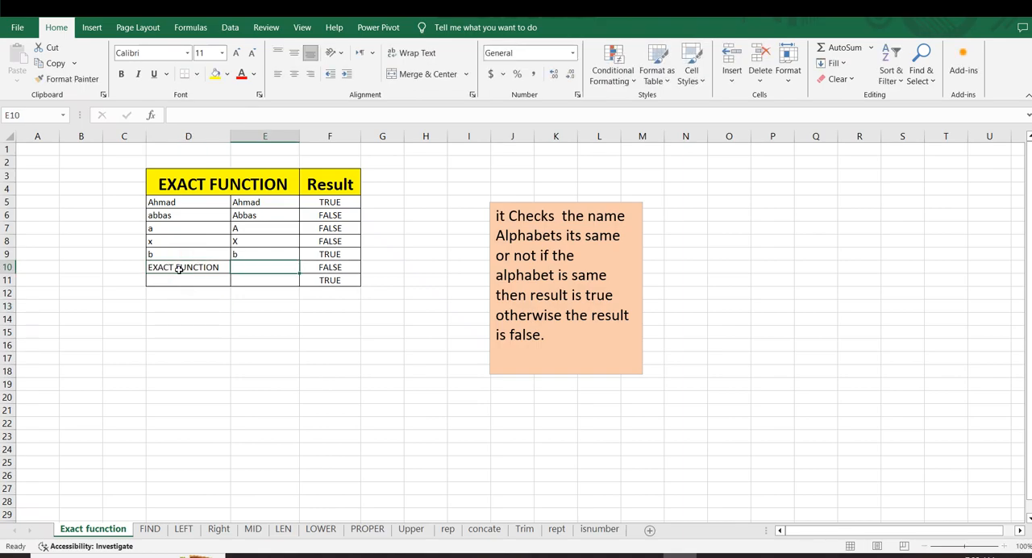
{"action": "key", "text": "Tab"}
{"action": "left_click", "coordinate": [202, 220]}
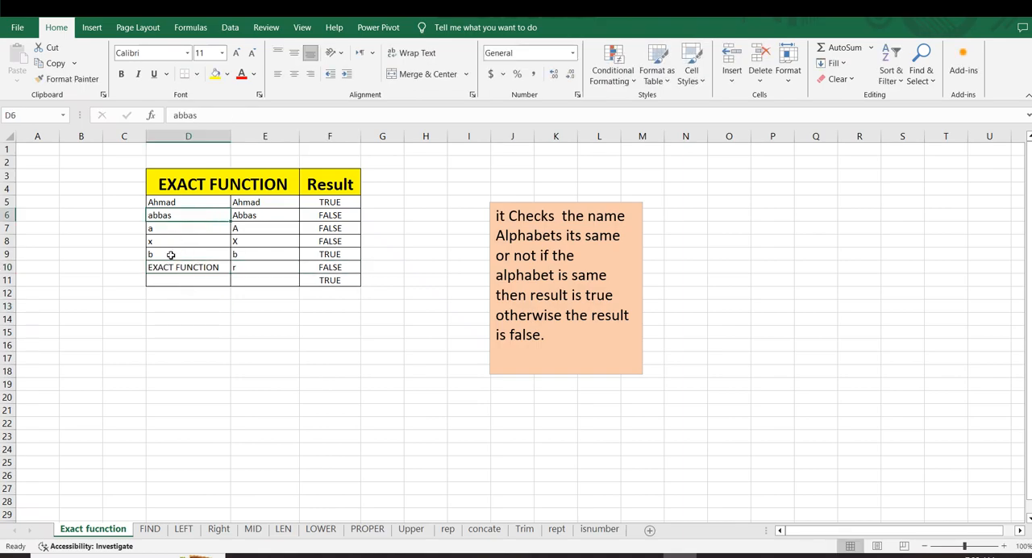
Replace the entries in D10 and E10 with a lowercase "d" in each cell
{"action": "left_click", "coordinate": [171, 267]}
{"action": "key", "text": "BackSpace"}
{"action": "type", "text": "d"}
{"action": "key", "text": "Return"}
{"action": "left_click", "coordinate": [232, 267]}
{"action": "key", "text": "BackSpace"}
{"action": "type", "text": "d"}
{"action": "key", "text": "Return"}
{"action": "left_click", "coordinate": [345, 330]}
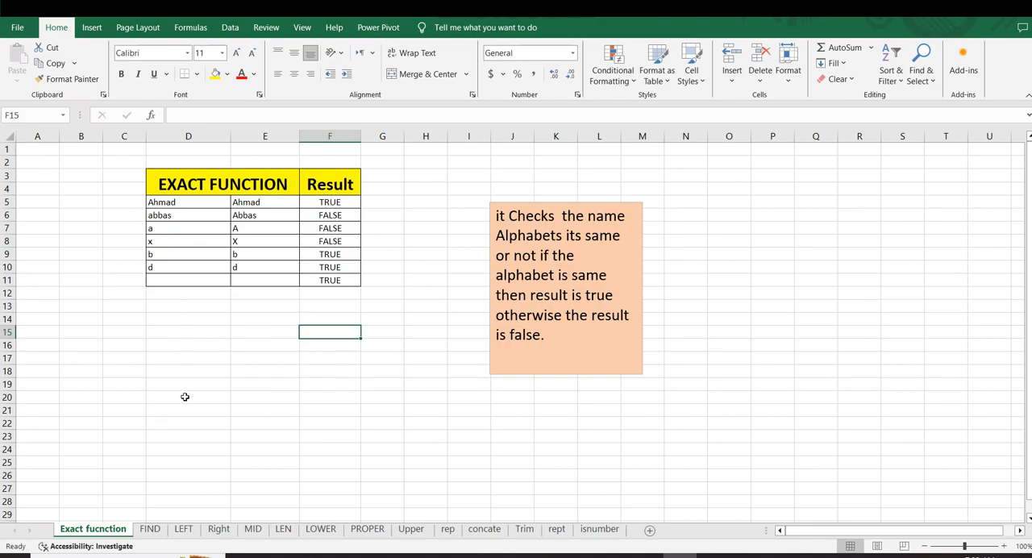
Switch to the FIND sheet and look over the list of names in column D
{"action": "left_click", "coordinate": [150, 529]}
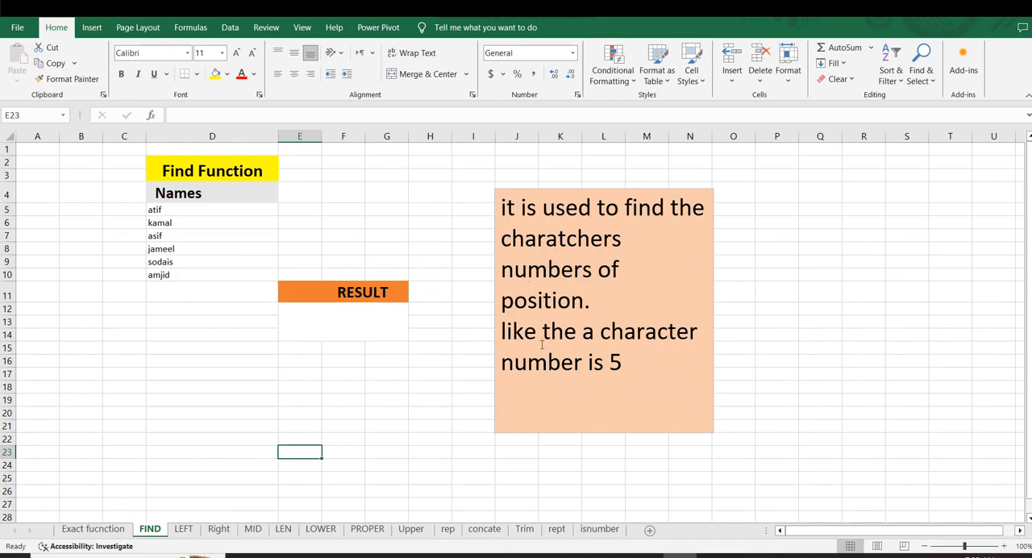
{"action": "left_click", "coordinate": [380, 370]}
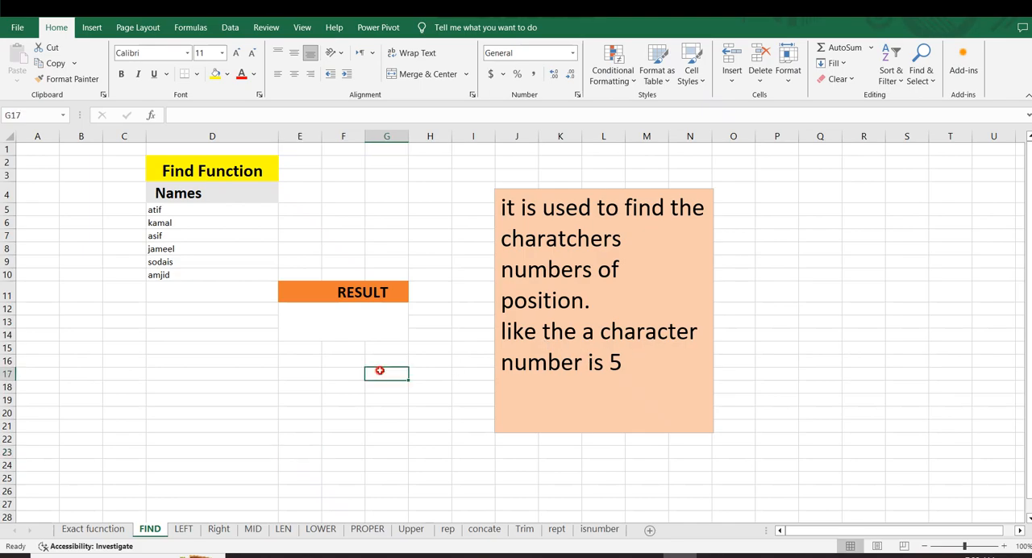
{"action": "left_click_drag", "start_coordinate": [159, 223], "coordinate": [212, 293]}
{"action": "left_click", "coordinate": [162, 361]}
{"action": "mouse_move", "coordinate": [155, 234]}
{"action": "left_mouse_down"}
{"action": "mouse_move", "coordinate": [166, 264]}
{"action": "mouse_move", "coordinate": [164, 246]}
{"action": "left_mouse_up"}
{"action": "left_click", "coordinate": [187, 361]}
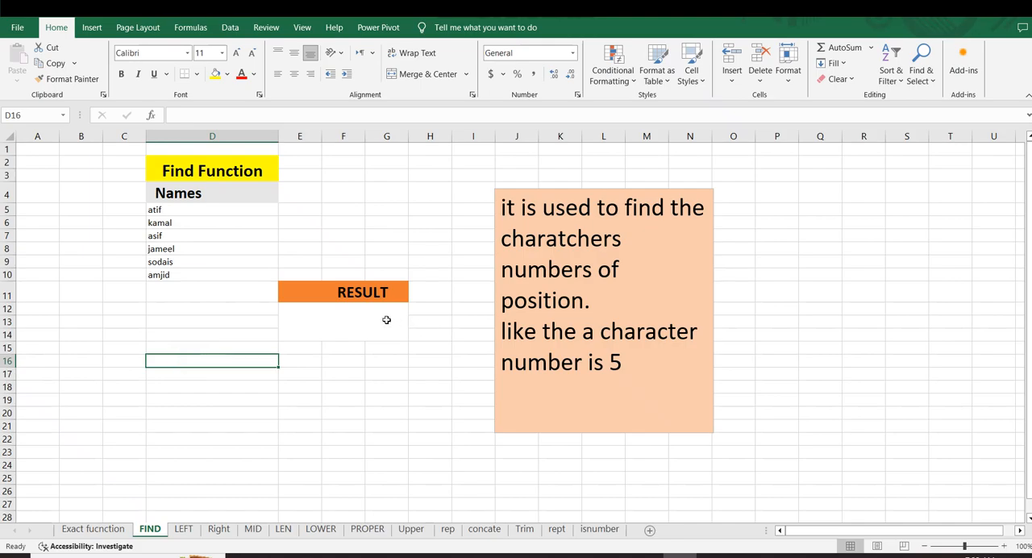
Enter the formula =FIND("t",D5,1) in the merged cell E12 below the RESULT heading
{"action": "left_click", "coordinate": [380, 318]}
{"action": "type", "text": "=fun"}
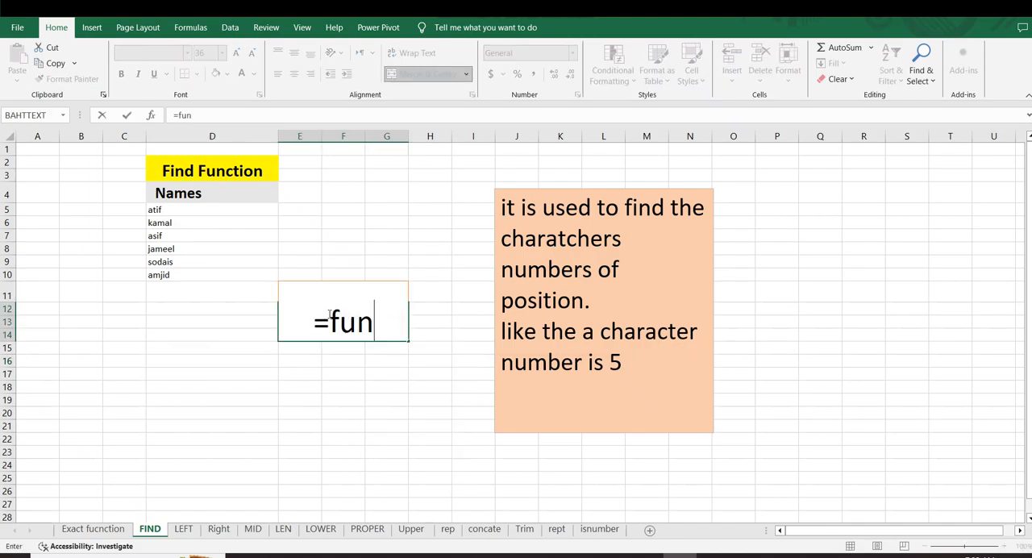
{"action": "key", "text": "BackSpace"}
{"action": "key", "text": "BackSpace"}
{"action": "type", "text": "ind"}
{"action": "key", "text": "Tab"}
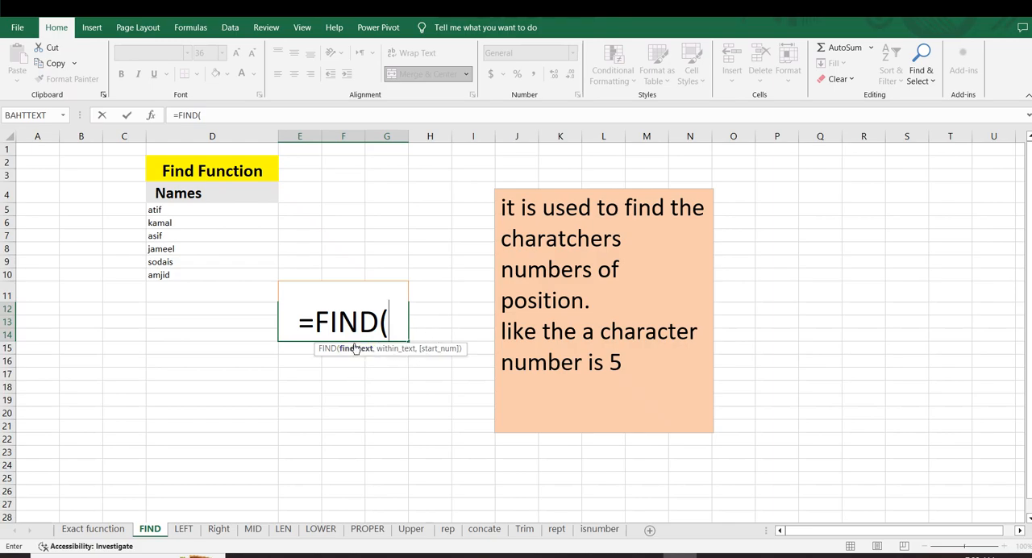
{"action": "type", "text": "\""}
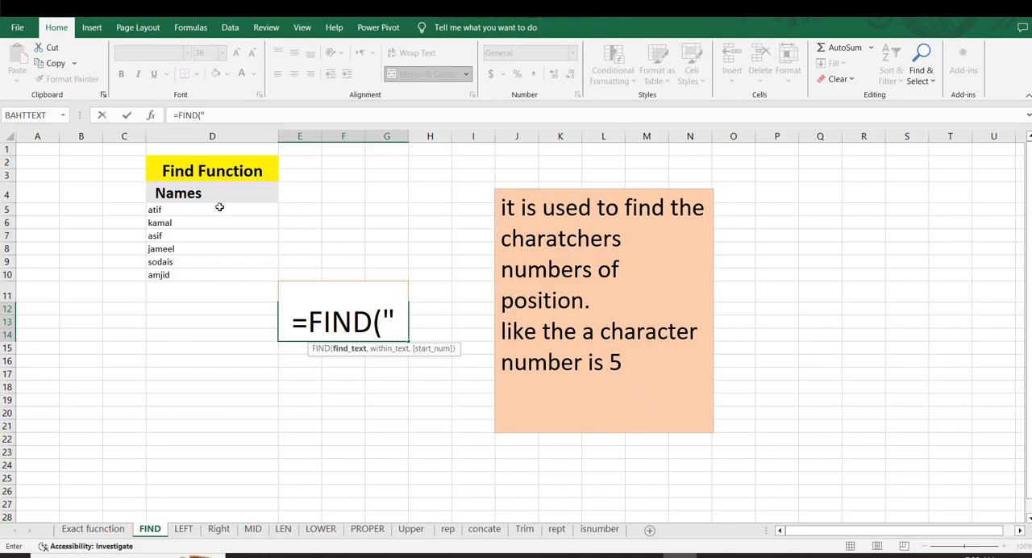
{"action": "type", "text": "t"}
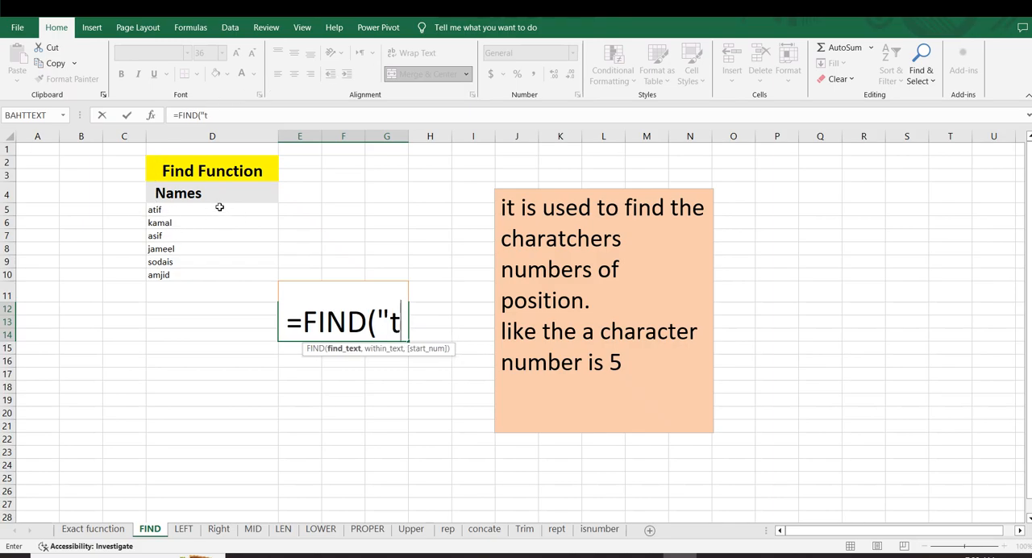
{"action": "type", "text": "\""}
{"action": "type", "text": ","}
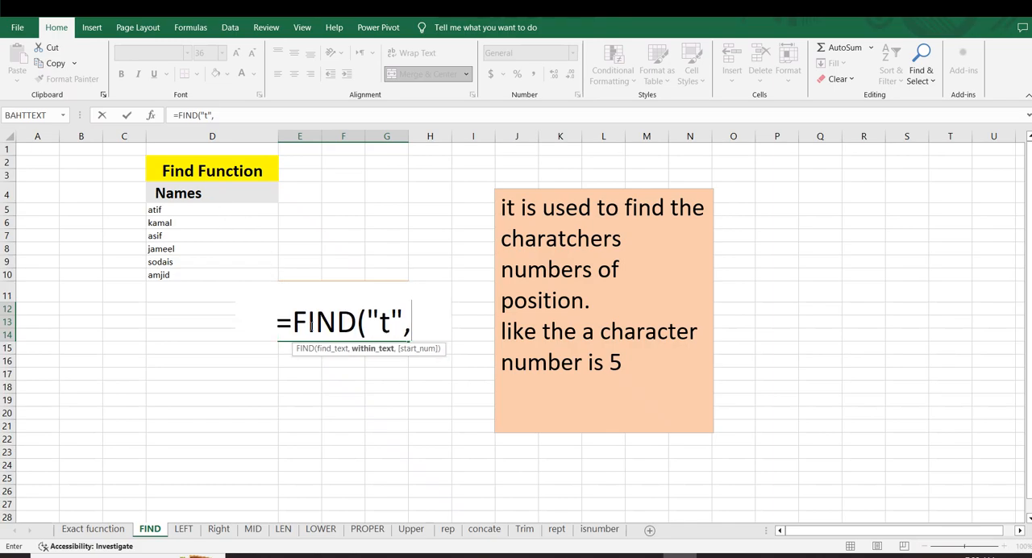
{"action": "left_click", "coordinate": [163, 203]}
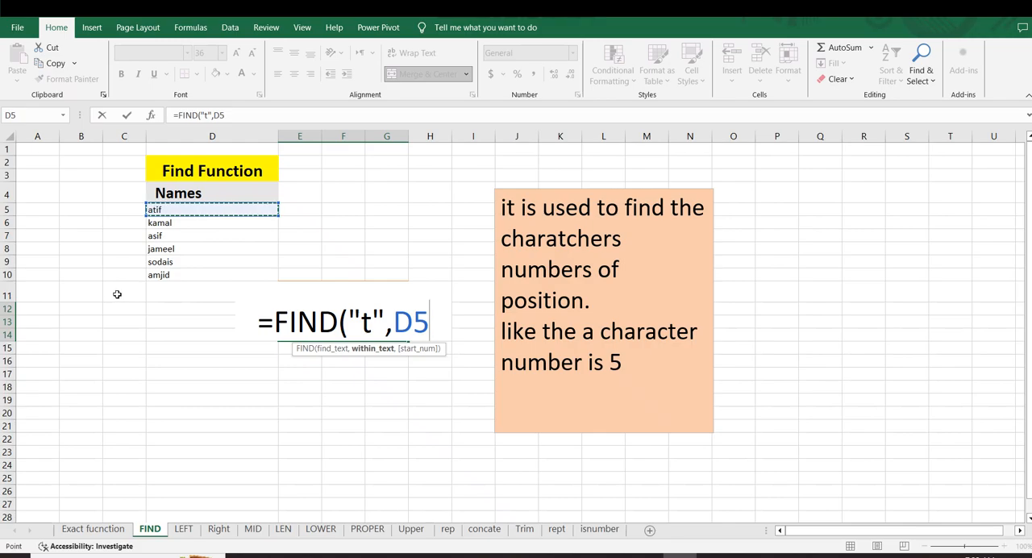
{"action": "type", "text": ","}
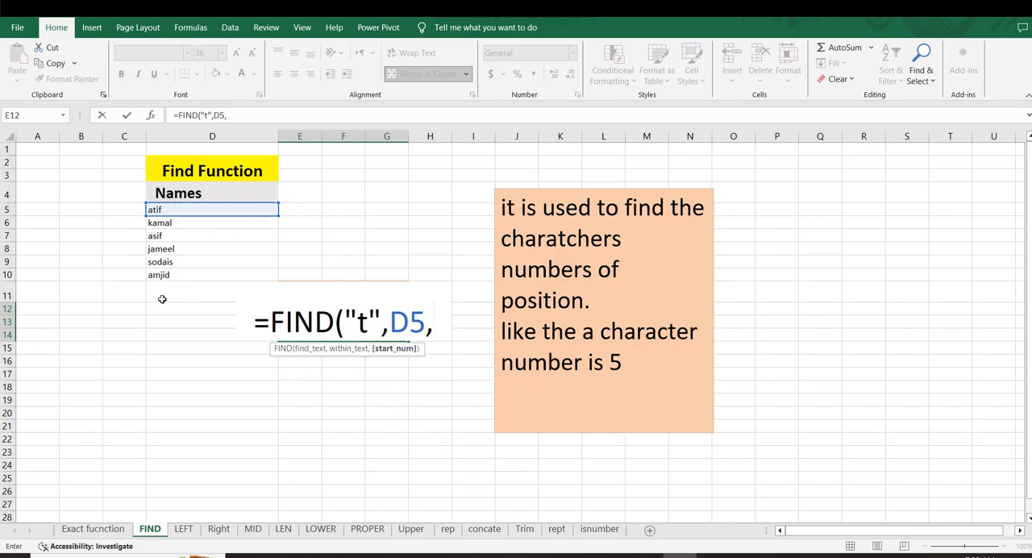
{"action": "type", "text": "1"}
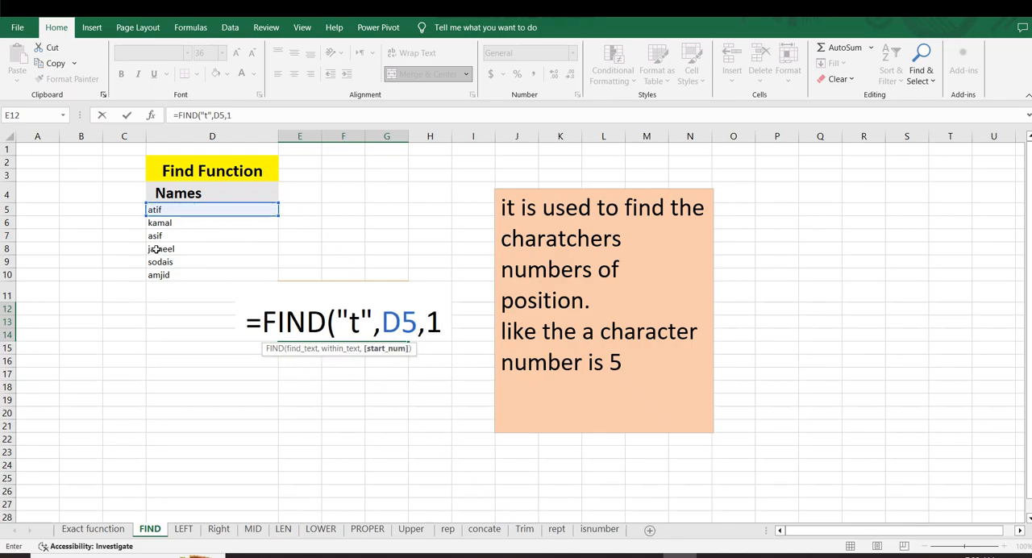
{"action": "type", "text": ")"}
{"action": "key", "text": "Return"}
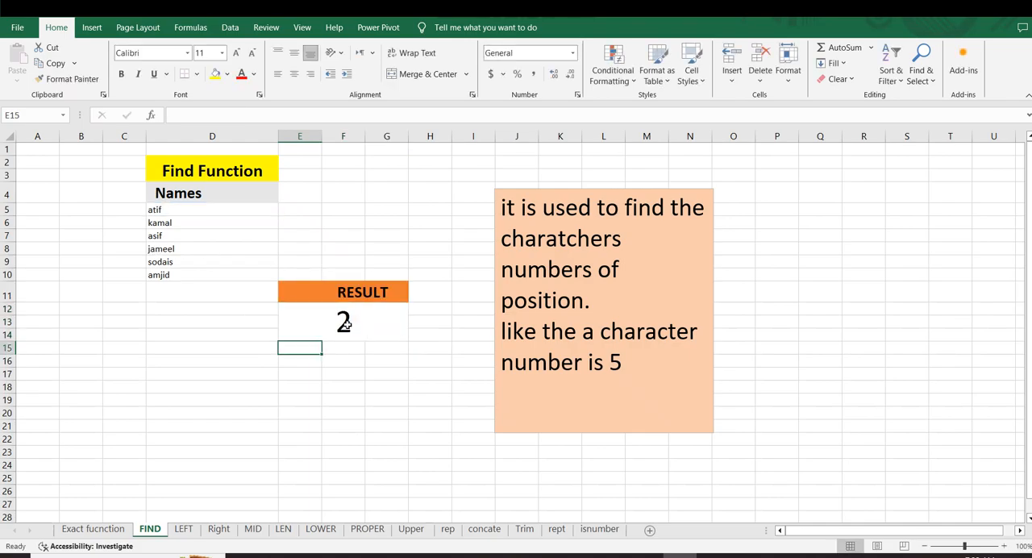
Check the FIND formula and its result in the merged cell below the RESULT heading
{"action": "left_click", "coordinate": [343, 322]}
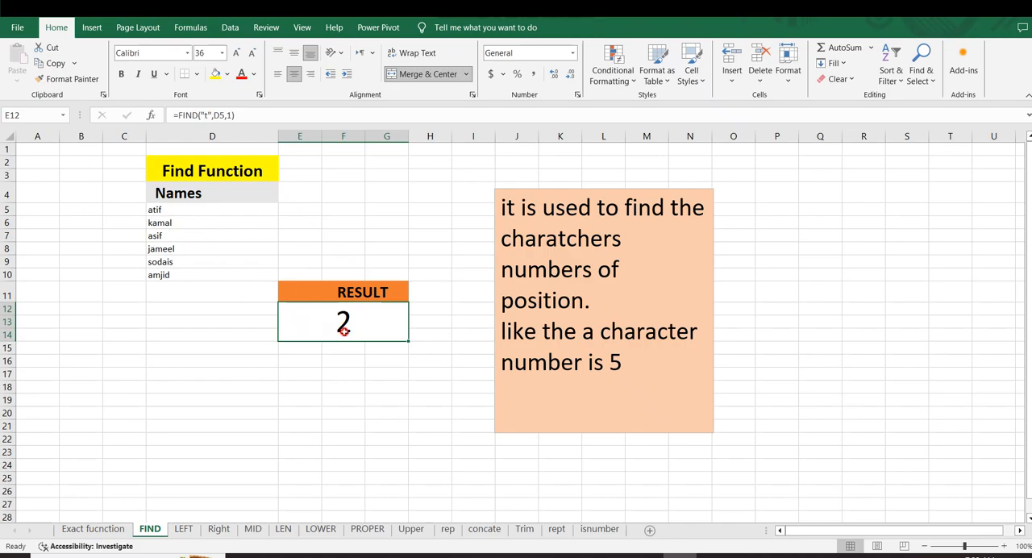
{"action": "left_click", "coordinate": [395, 372]}
{"action": "left_click", "coordinate": [344, 325]}
{"action": "left_click", "coordinate": [400, 373]}
{"action": "left_click", "coordinate": [345, 322]}
Switch to the LEFT sheet and read the note with its example formula
{"action": "left_click", "coordinate": [183, 528]}
{"action": "left_click", "coordinate": [374, 448]}
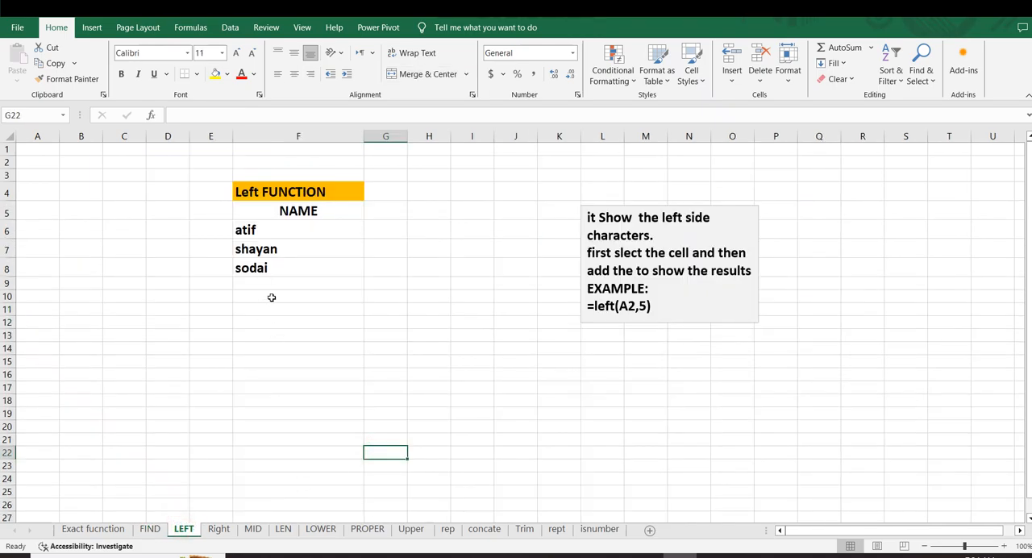
{"action": "left_click", "coordinate": [376, 340]}
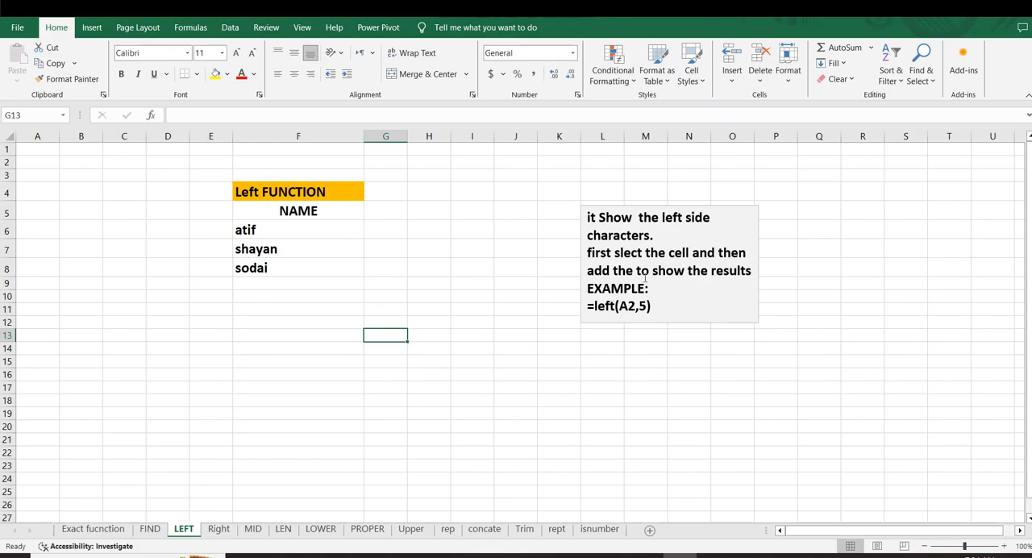
{"action": "left_click", "coordinate": [588, 304]}
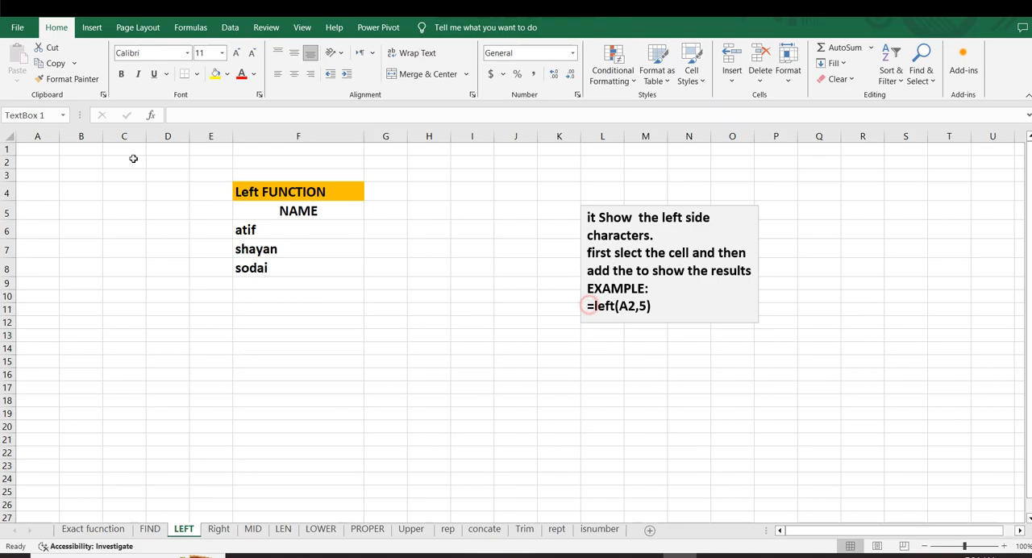
Enter a LEFT formula in G6 that extracts the first 3 characters of the name in F6
{"action": "left_click", "coordinate": [289, 230]}
{"action": "left_click", "coordinate": [395, 232]}
{"action": "type", "text": "=l"}
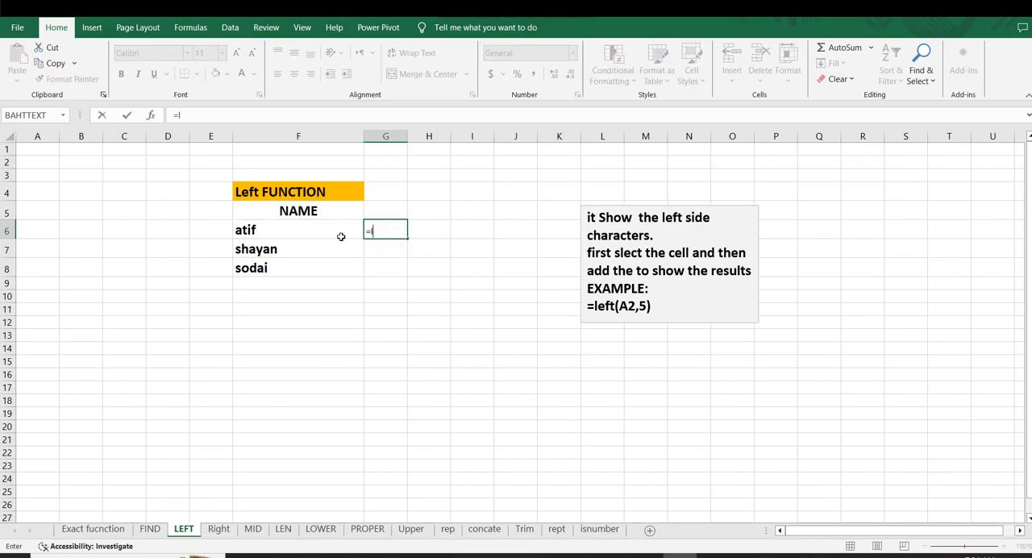
{"action": "type", "text": "ef"}
{"action": "key", "text": "Tab"}
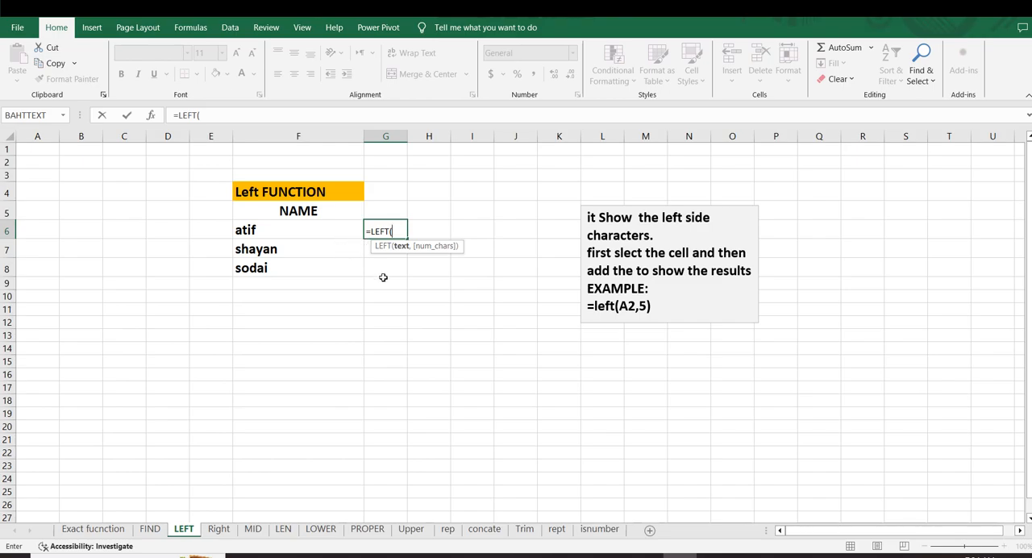
{"action": "left_click", "coordinate": [245, 228]}
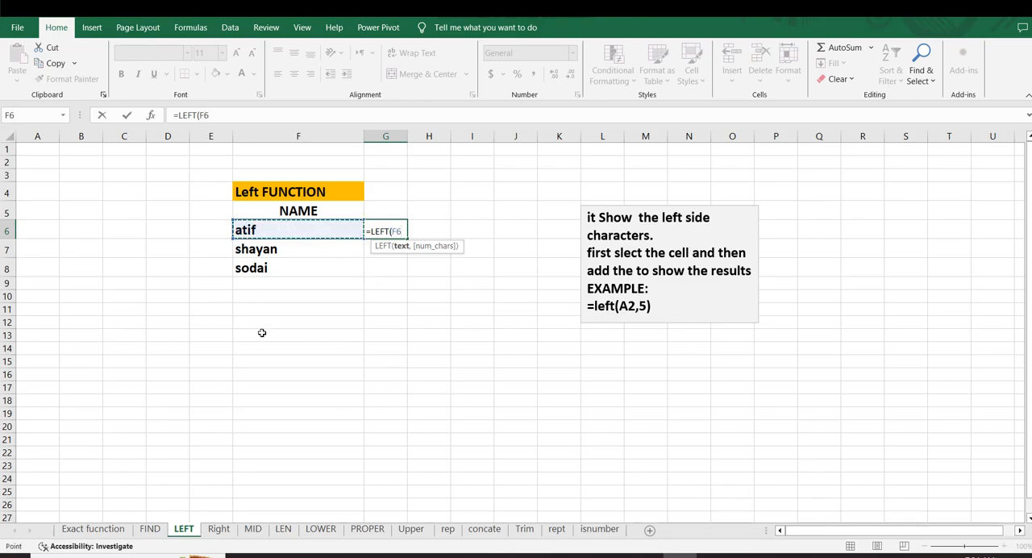
{"action": "type", "text": ","}
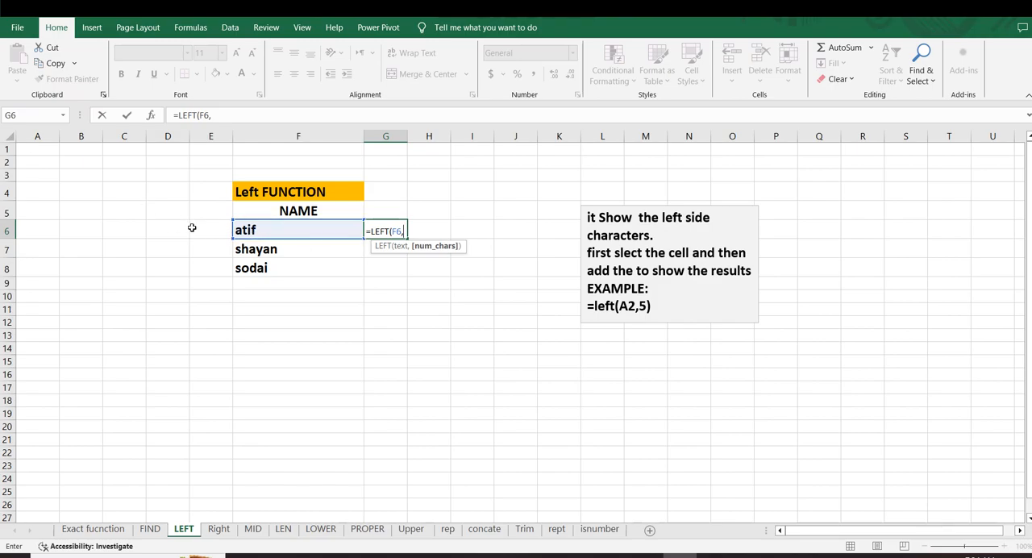
{"action": "type", "text": "3"}
{"action": "key", "text": "Return"}
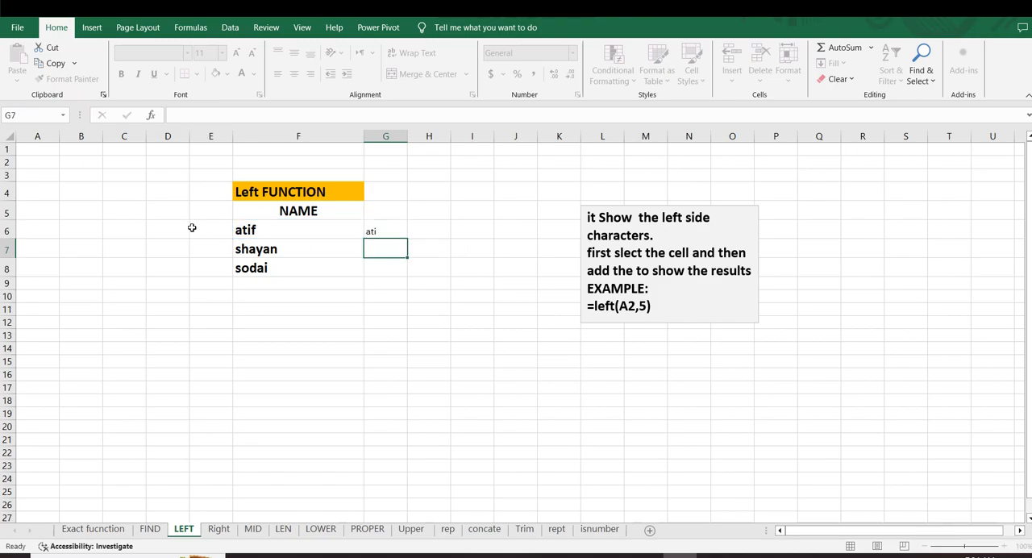
Fill the LEFT formula from G6 down to G8 for the remaining names
{"action": "left_click", "coordinate": [239, 228]}
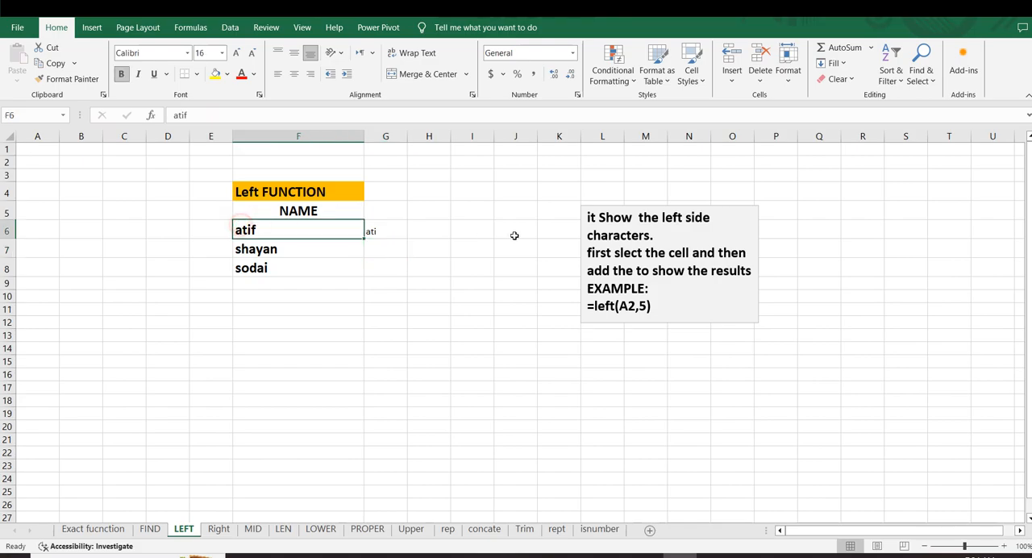
{"action": "left_click", "coordinate": [395, 235]}
{"action": "left_click_drag", "start_coordinate": [407, 239], "coordinate": [410, 279]}
{"action": "left_click", "coordinate": [401, 325]}
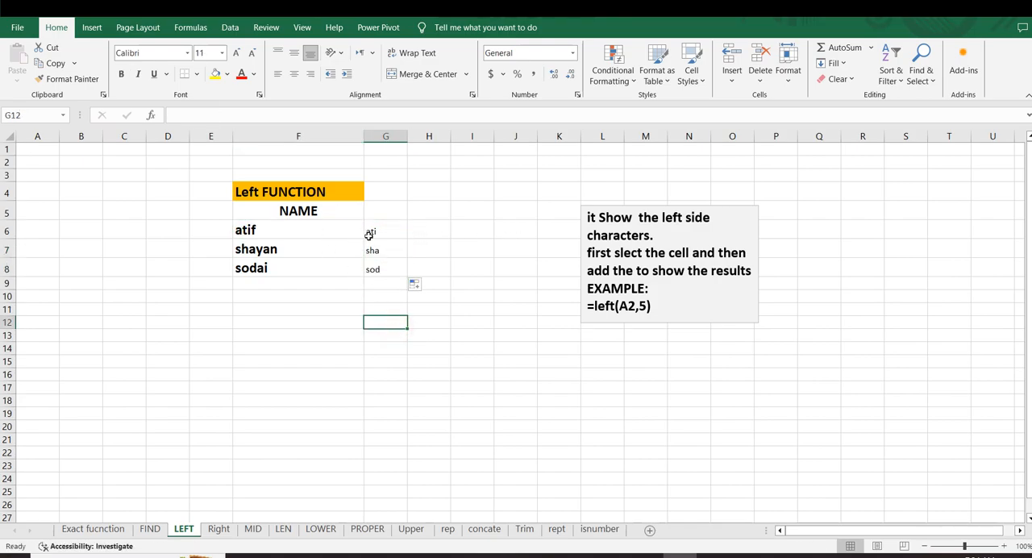
Compare the extracted characters in G6:G8 with the full names in column F
{"action": "left_click_drag", "start_coordinate": [369, 234], "coordinate": [373, 271]}
{"action": "left_click", "coordinate": [364, 311]}
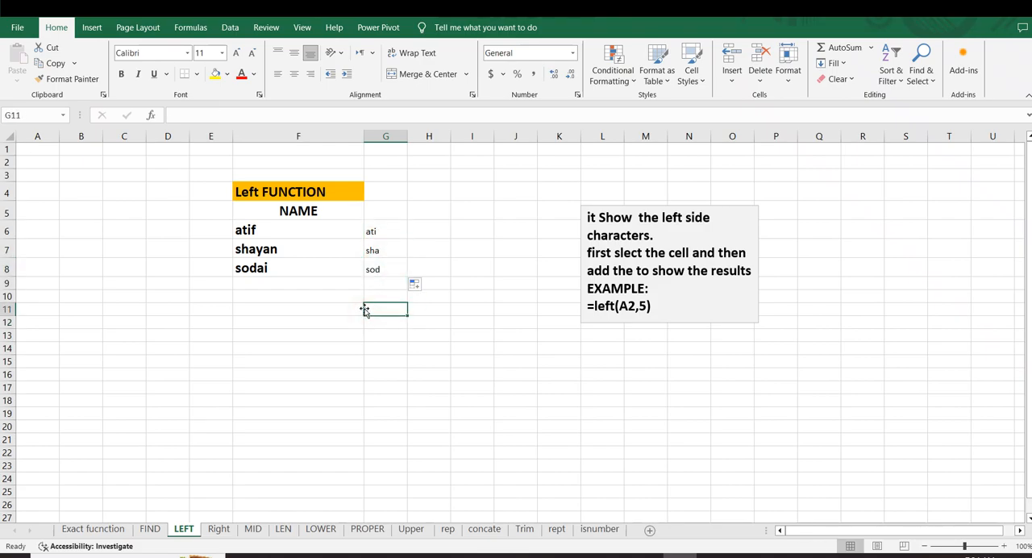
{"action": "left_click", "coordinate": [345, 310]}
{"action": "left_click_drag", "start_coordinate": [264, 196], "coordinate": [334, 266]}
{"action": "left_click", "coordinate": [235, 308]}
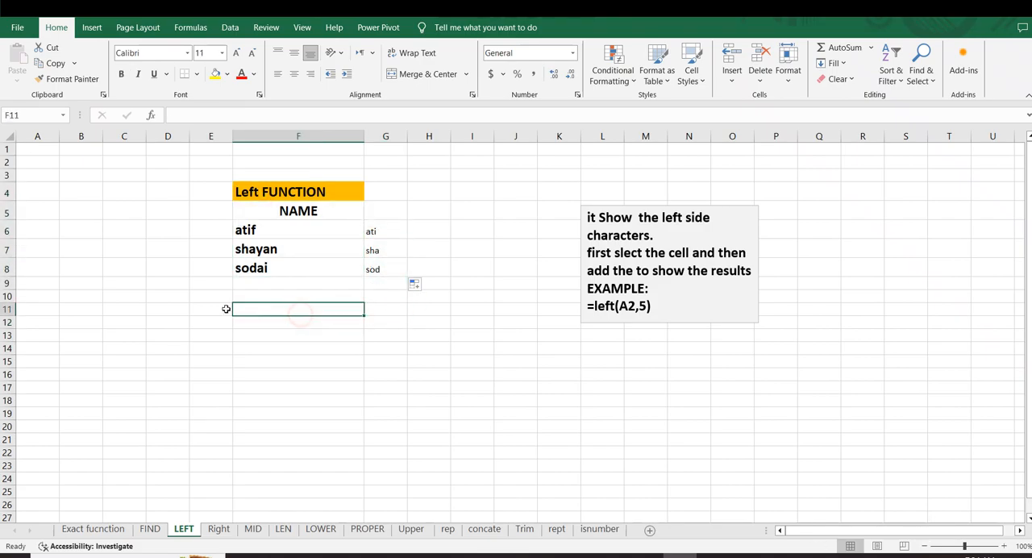